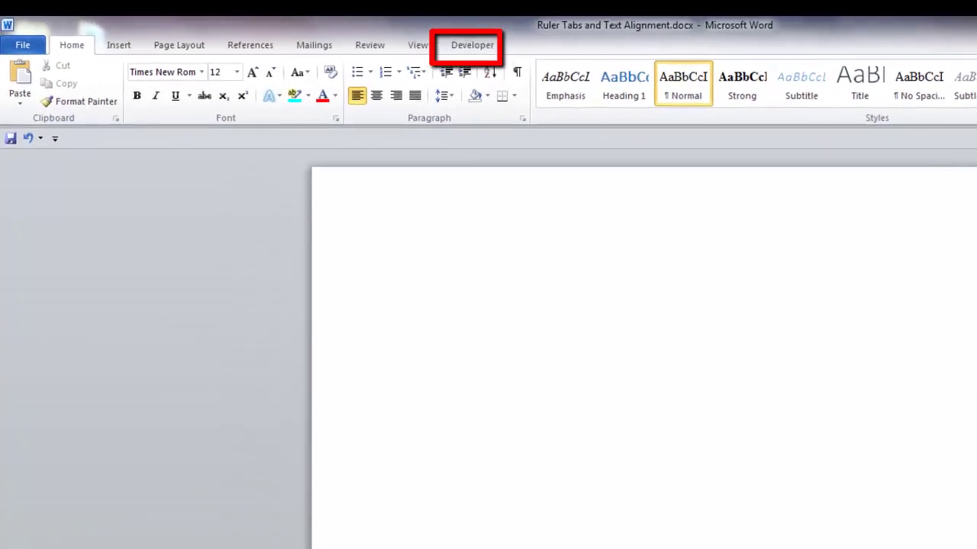
# Turn on the Ruler option in the View tab's Show group to display the rulers
pyautogui.click(463, 50)
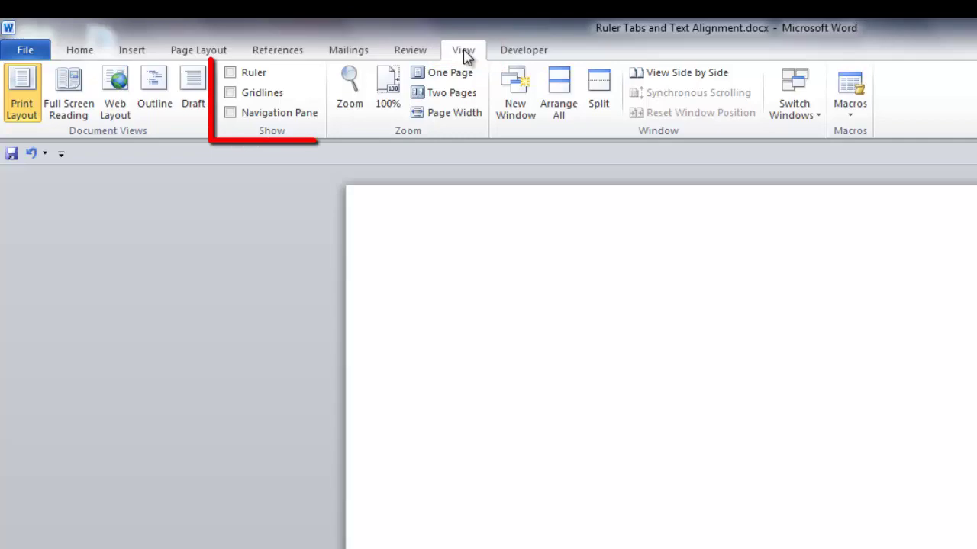
pyautogui.click(229, 72)
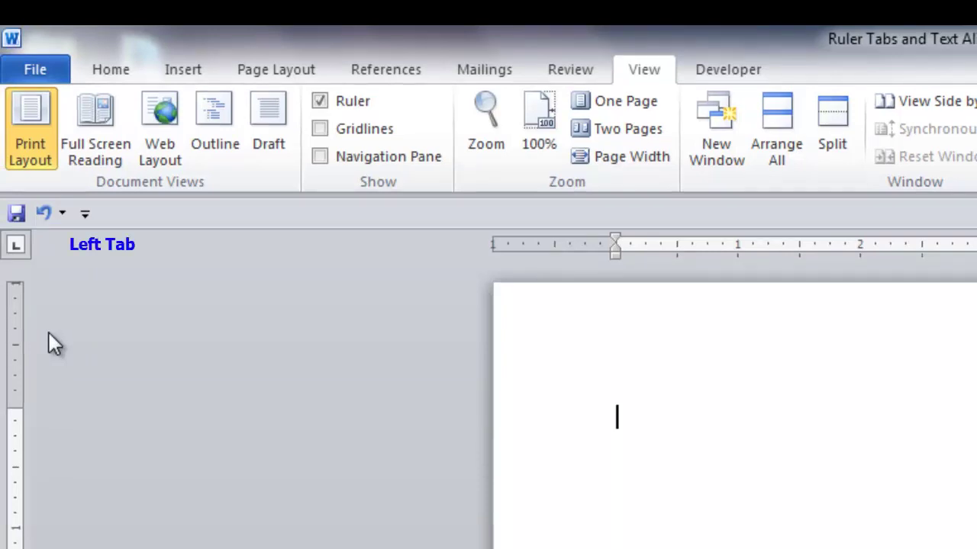
pyautogui.click(17, 250)
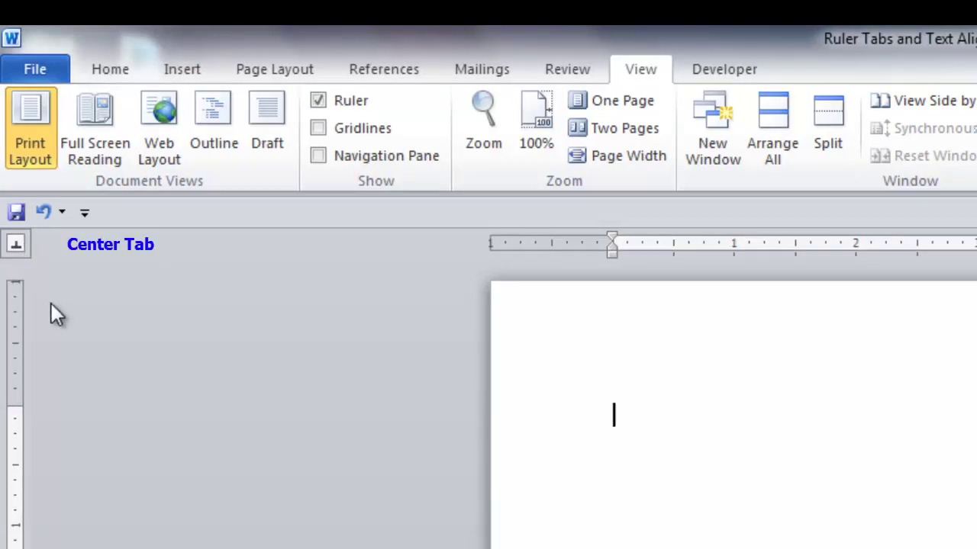
pyautogui.click(22, 246)
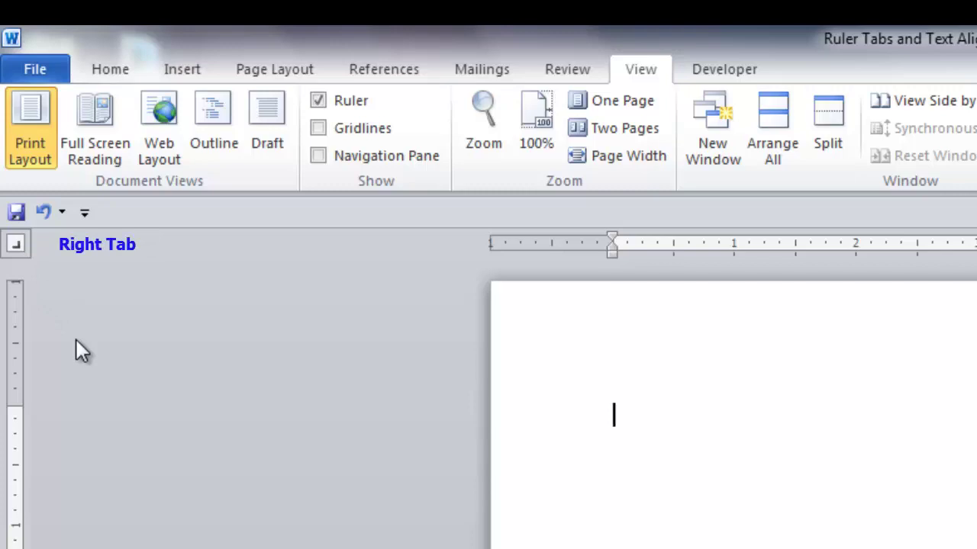
pyautogui.click(18, 245)
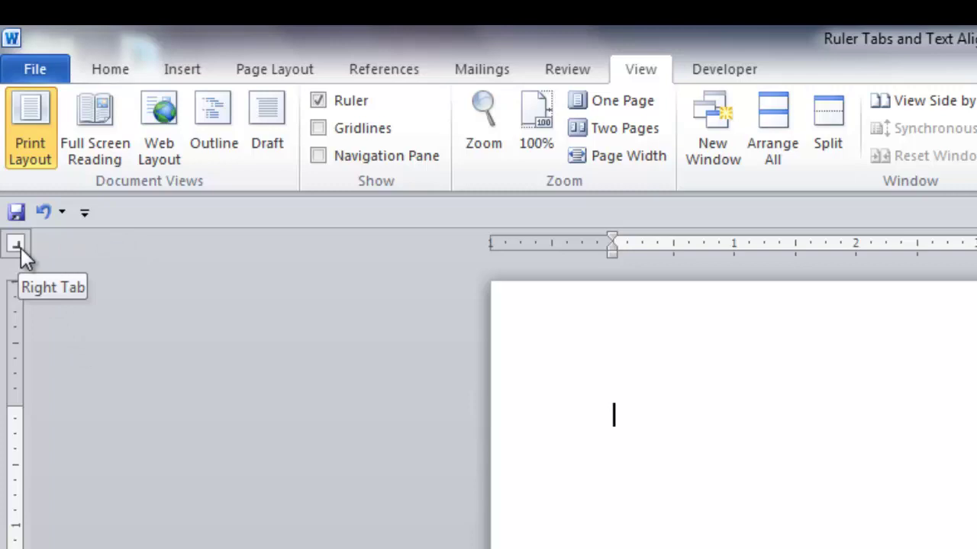
pyautogui.click(20, 248)
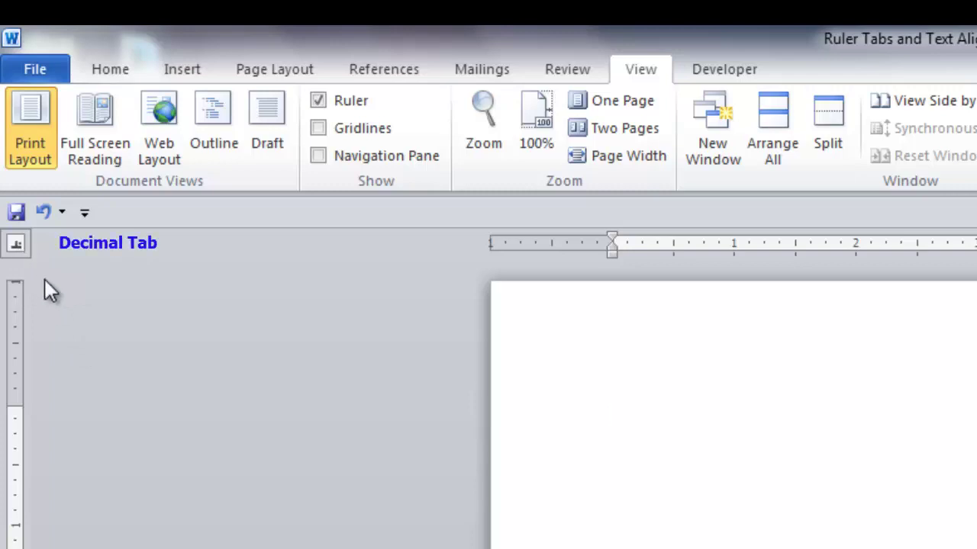
pyautogui.click(16, 249)
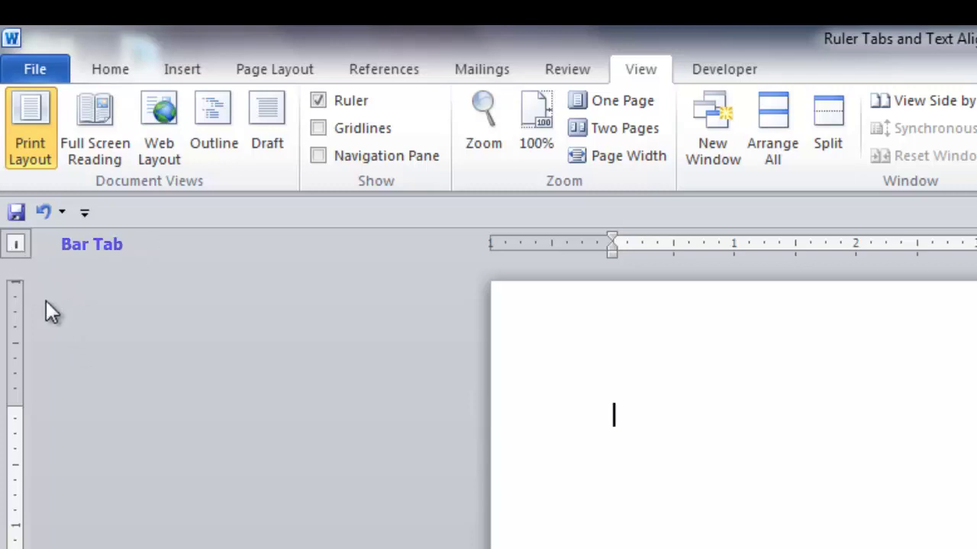
pyautogui.click(17, 246)
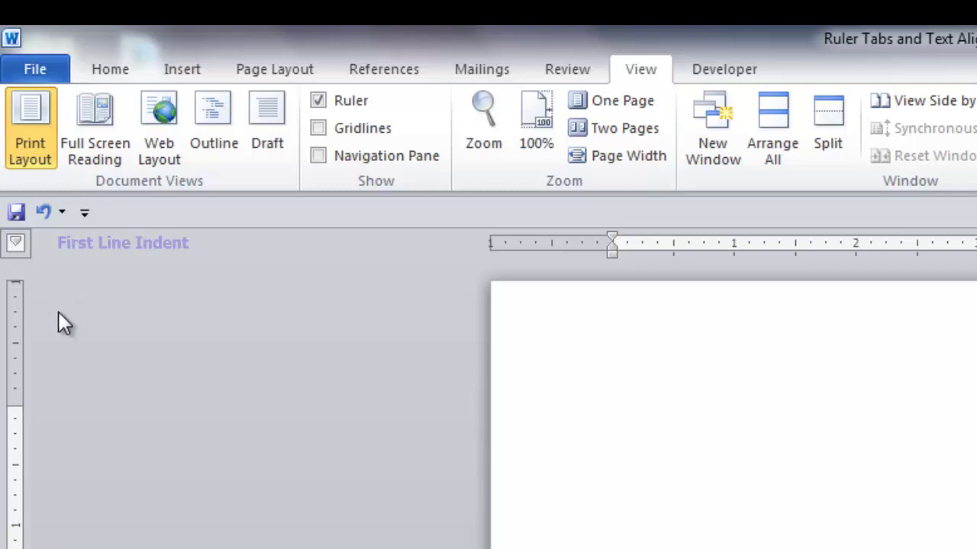
pyautogui.click(17, 246)
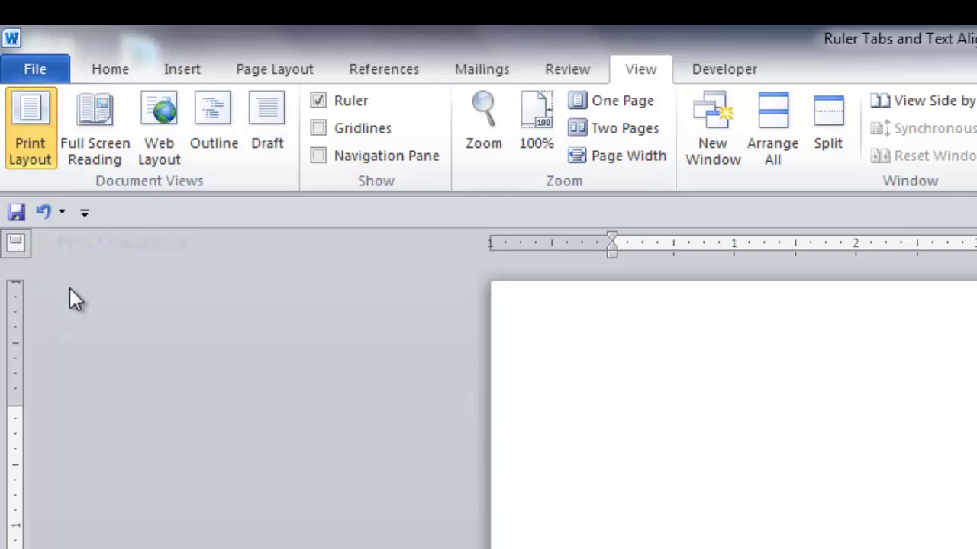
pyautogui.click(17, 246)
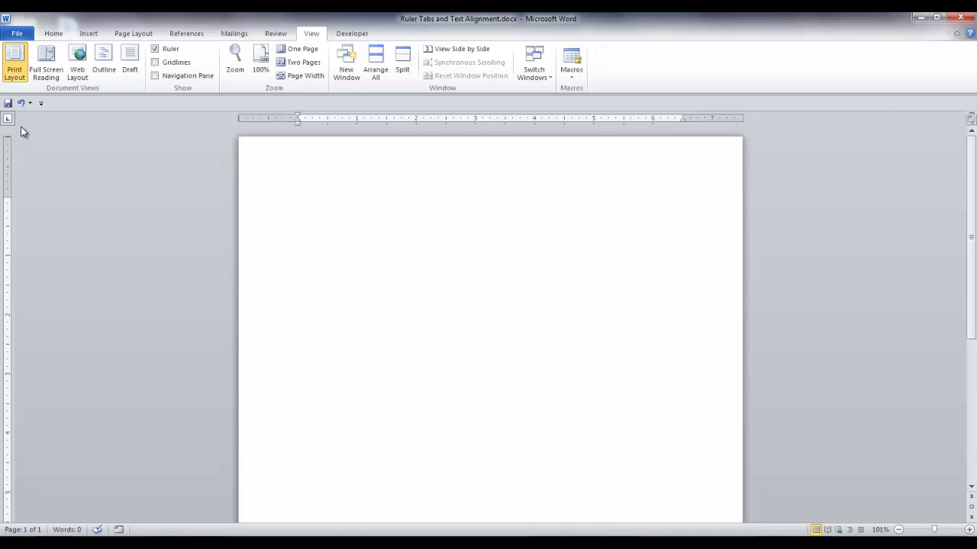
# Type 'Left tab' at a left tab stop and 'This is the Center' at a center stop near 3 inches
pyautogui.click(316, 121)
pyautogui.write('Le')
pyautogui.write('ft tab')
pyautogui.click(9, 121)
pyautogui.click(490, 119)
pyautogui.press('Tab')
pyautogui.write('This i')
pyautogui.write('s the Center')
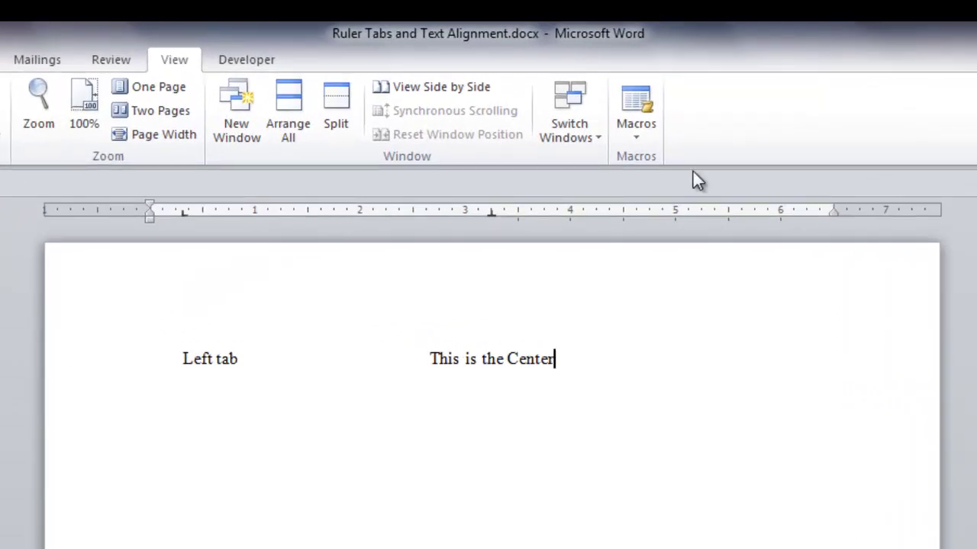
# Add a right tab stop near the right margin, type 'Right tab' there, and start a new line
pyautogui.click(814, 210)
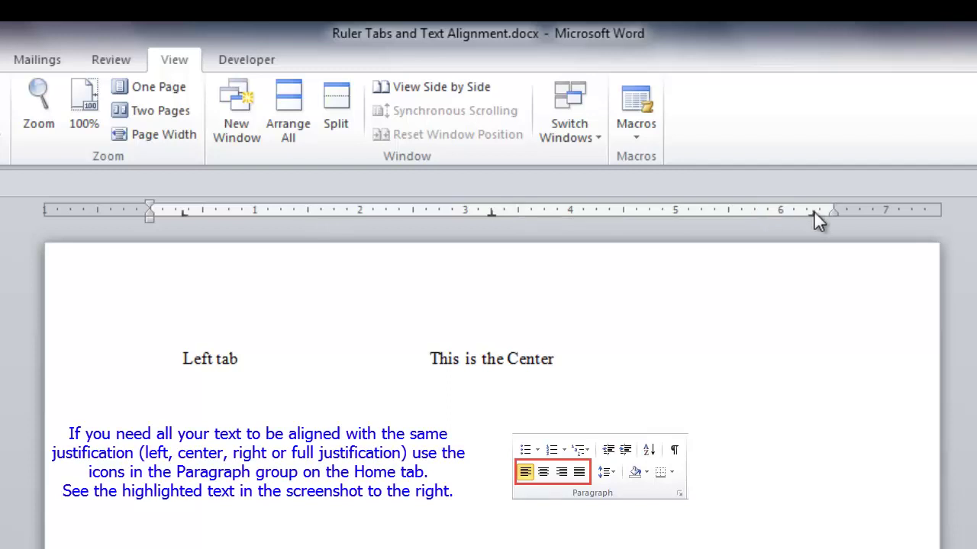
pyautogui.moveTo(813, 211); pyautogui.dragTo(833, 211)
pyautogui.press('Tab')
pyautogui.write('Right')
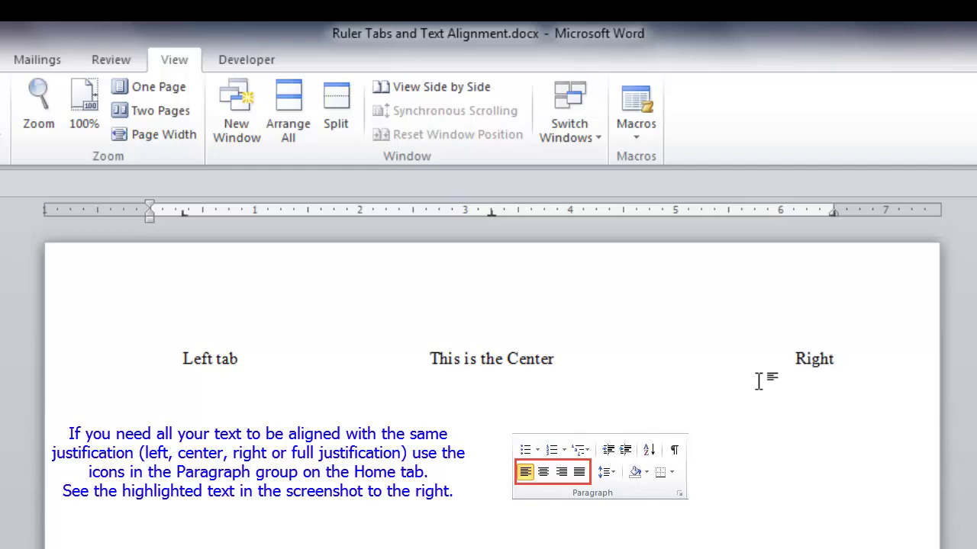
pyautogui.write(' tab')
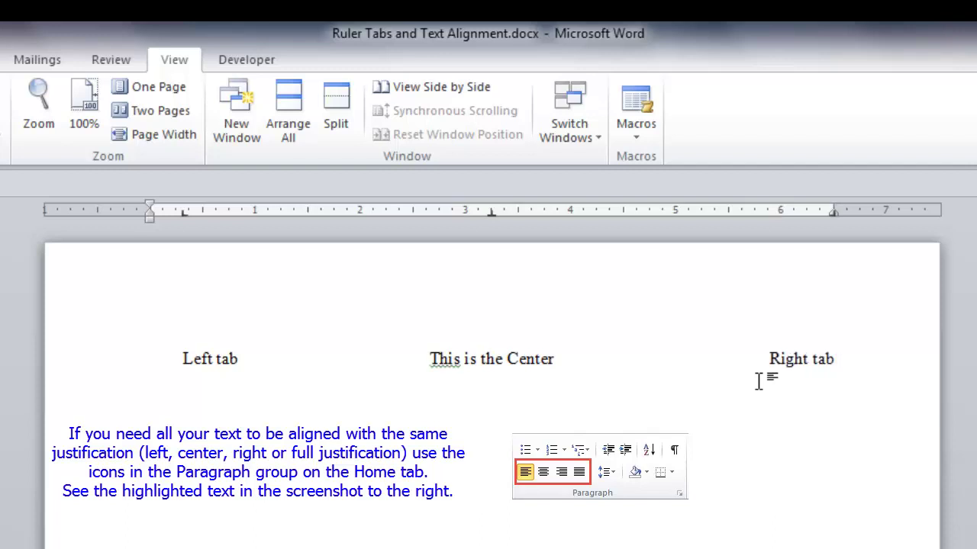
pyautogui.press('Return')
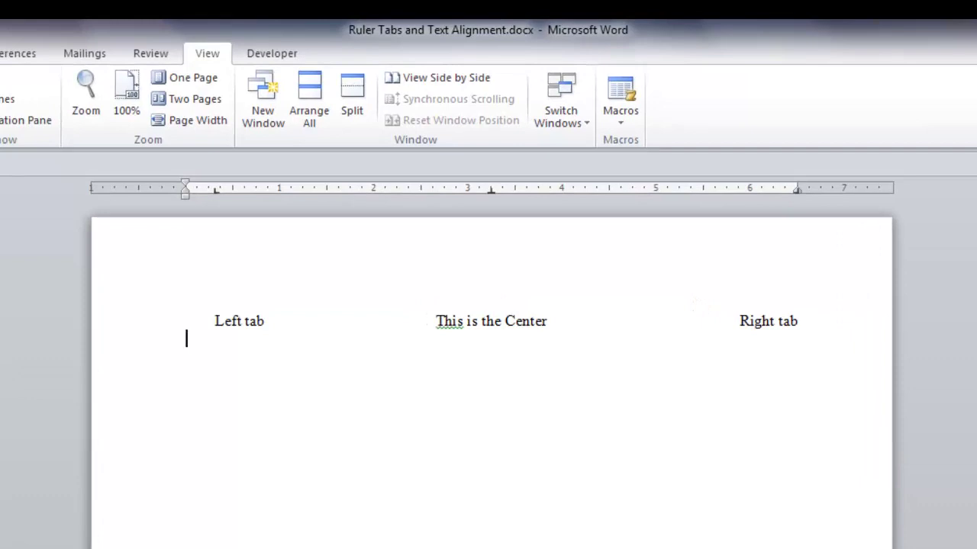
# Type 0.65, 11.37 and 415.01 on their own lines beneath the tab examples
pyautogui.write('0.65')
pyautogui.press('Return')
pyautogui.write('11.37')
pyautogui.press('Return')
pyautogui.write('415.01')
pyautogui.press('Return')
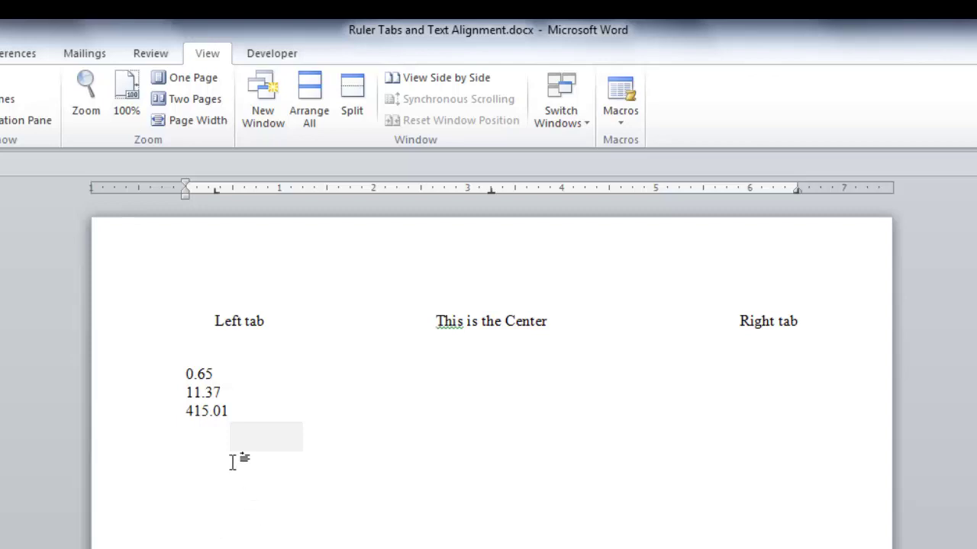
pyautogui.click(129, 356)
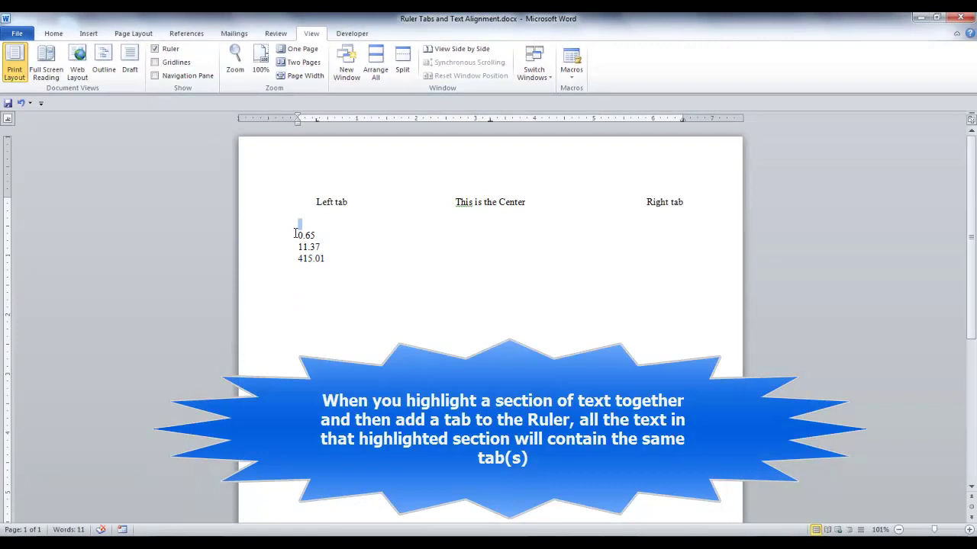
# Align 0.65, 11.37 and 415.01 at a new tab stop near the 5-inch mark
pyautogui.moveTo(296, 234); pyautogui.dragTo(327, 258)
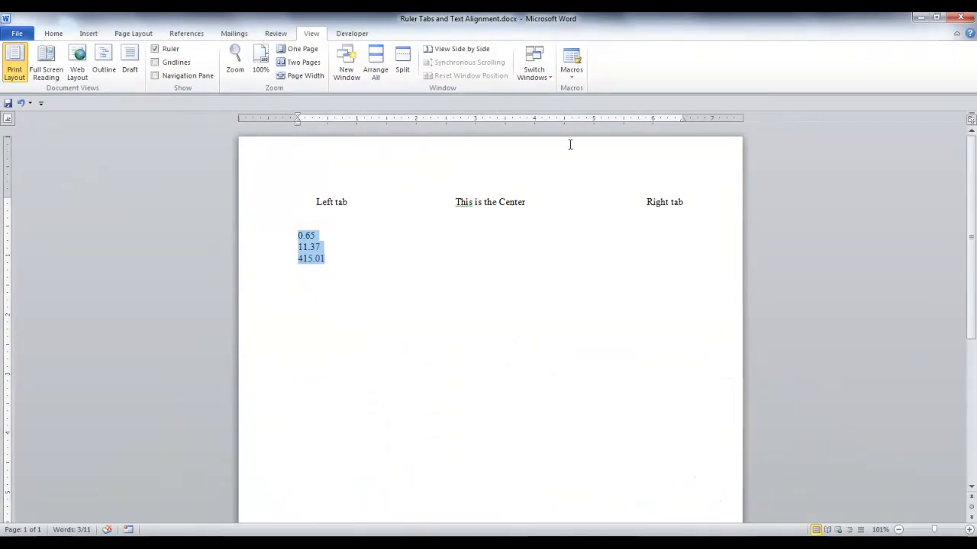
pyautogui.click(602, 119)
pyautogui.click(301, 288)
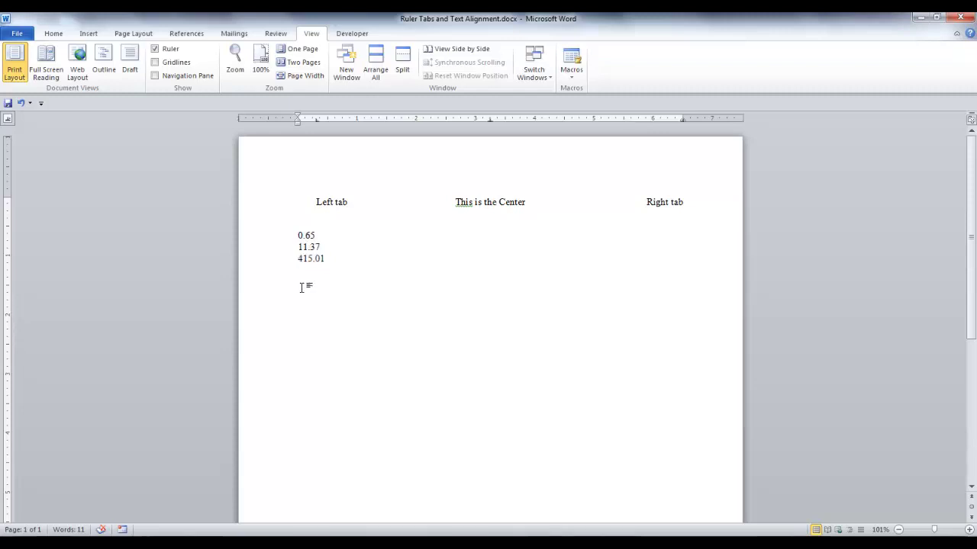
pyautogui.click(297, 235)
pyautogui.press('Tab')
pyautogui.press('Down')
pyautogui.press('Home')
pyautogui.press('Tab')
pyautogui.press('Down')
pyautogui.press('Home')
pyautogui.press('Tab')
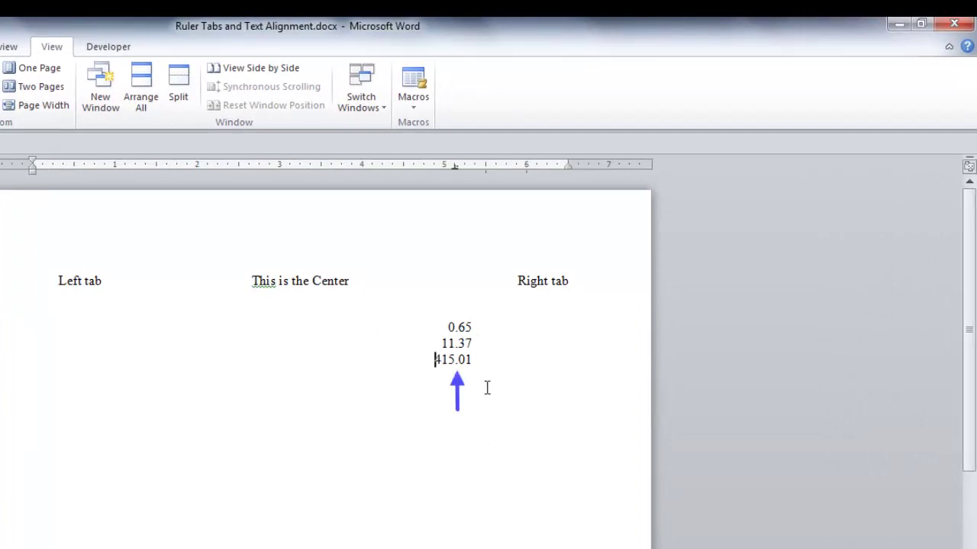
pyautogui.press('Down')
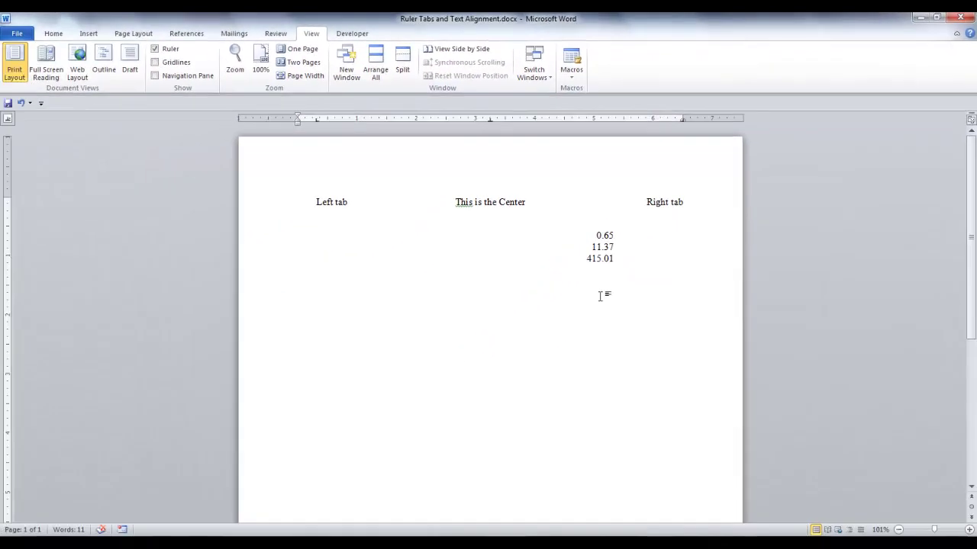
pyautogui.hotkey('ctrl', 'z')
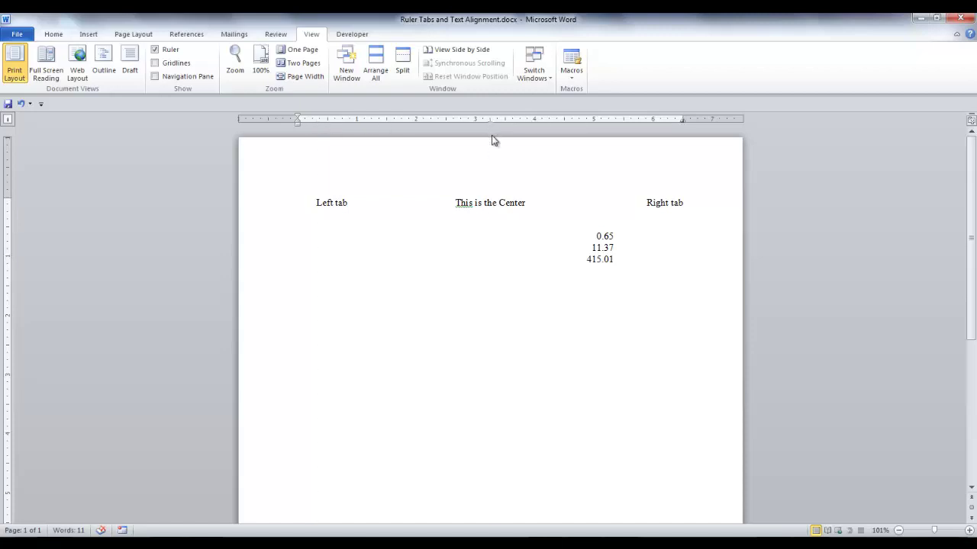
# Add three bar tabs and type 'You can type right through them' across them
pyautogui.click(337, 119)
pyautogui.press('Tab')
pyautogui.click(372, 119)
pyautogui.click(404, 119)
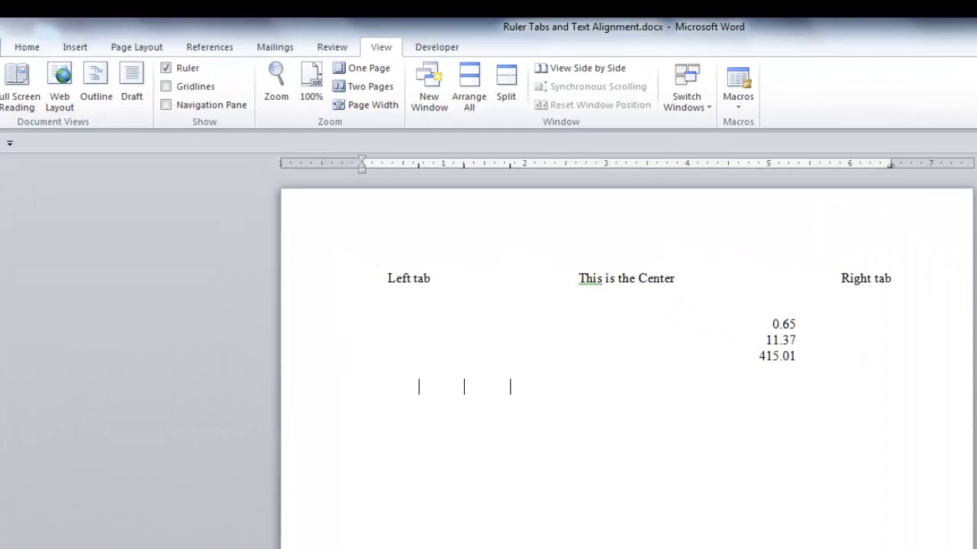
pyautogui.write('You')
pyautogui.write(' can type')
pyautogui.write(' right through')
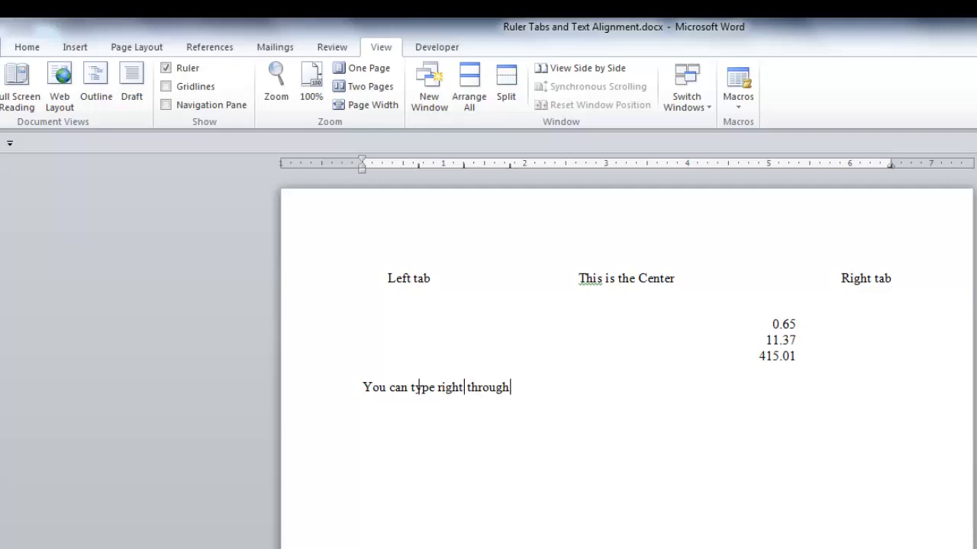
pyautogui.write(' them')
pyautogui.press('Return')
# Remove a bar tab from the new line and paste two rows of numbers 100 to 600
pyautogui.moveTo(463, 165); pyautogui.dragTo(473, 180)
pyautogui.press('Return')
pyautogui.hotkey('ctrl', 'v')
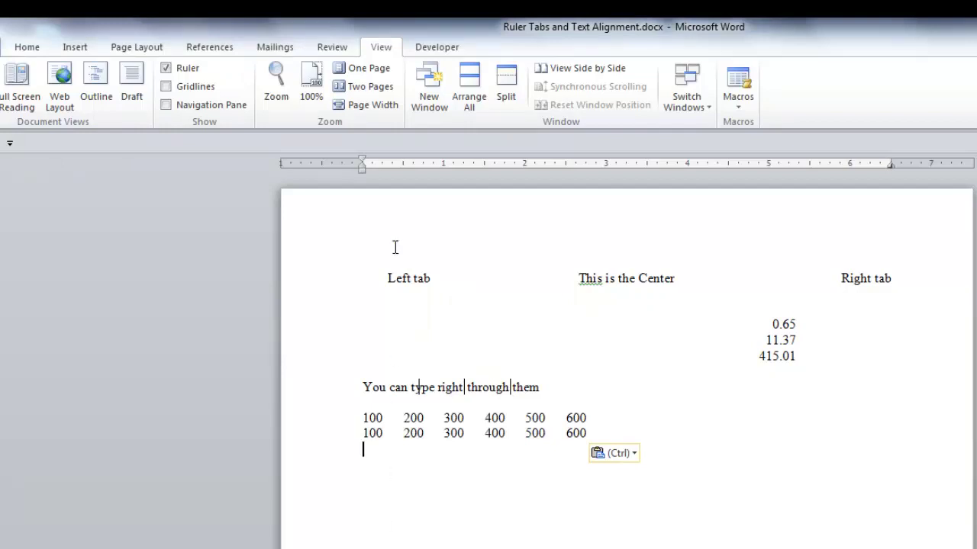
# Add bar tabs between every column of the 100–600 rows, then clear one from the line below
pyautogui.moveTo(601, 432); pyautogui.dragTo(363, 420)
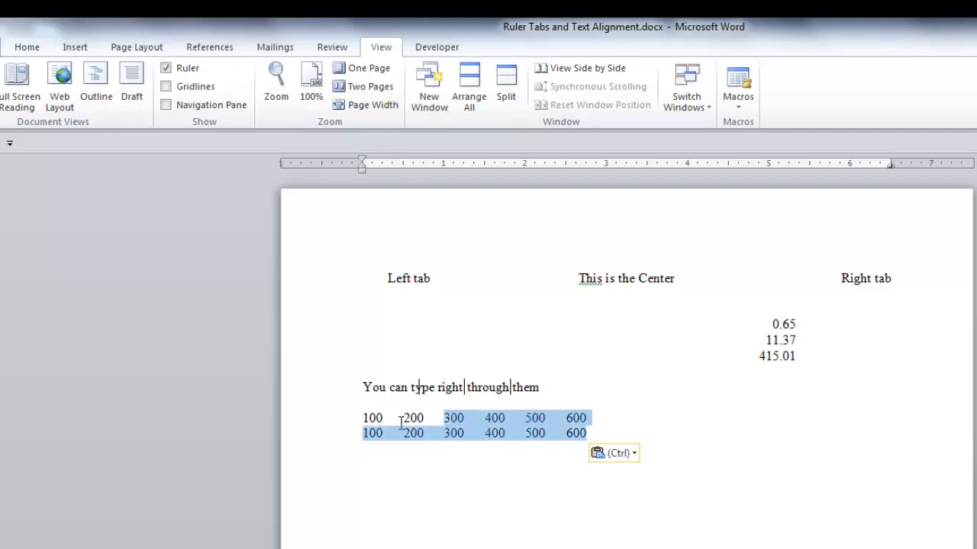
pyautogui.click(397, 163)
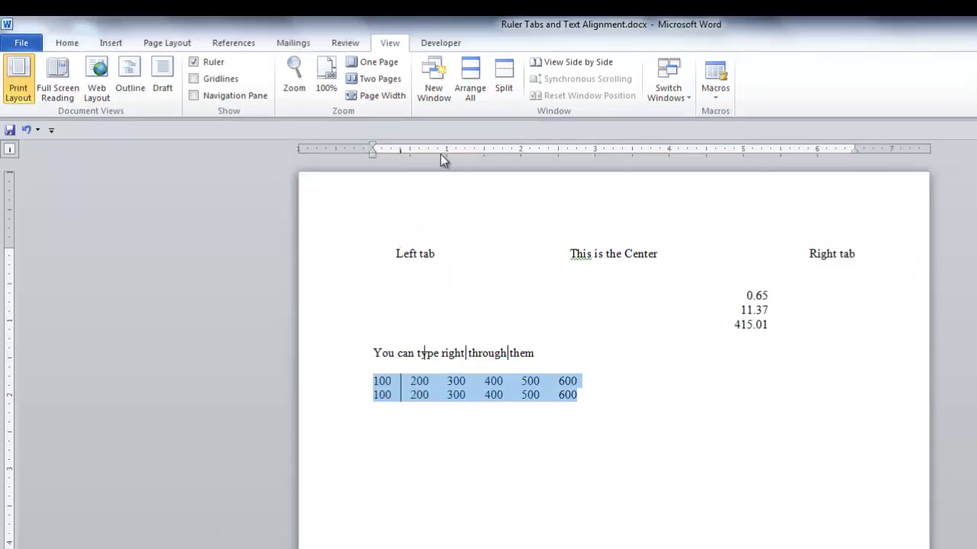
pyautogui.click(440, 153)
pyautogui.click(474, 150)
pyautogui.click(510, 150)
pyautogui.click(547, 150)
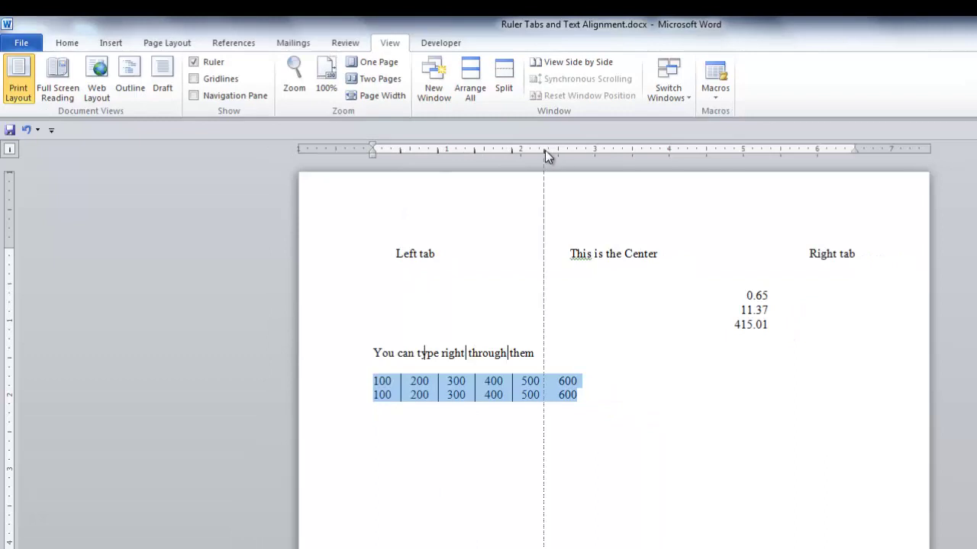
pyautogui.click(541, 414)
pyautogui.moveTo(439, 150)
pyautogui.mouseDown()
pyautogui.moveTo(440, 164)
pyautogui.moveTo(507, 172)
pyautogui.moveTo(552, 208)
pyautogui.mouseUp()
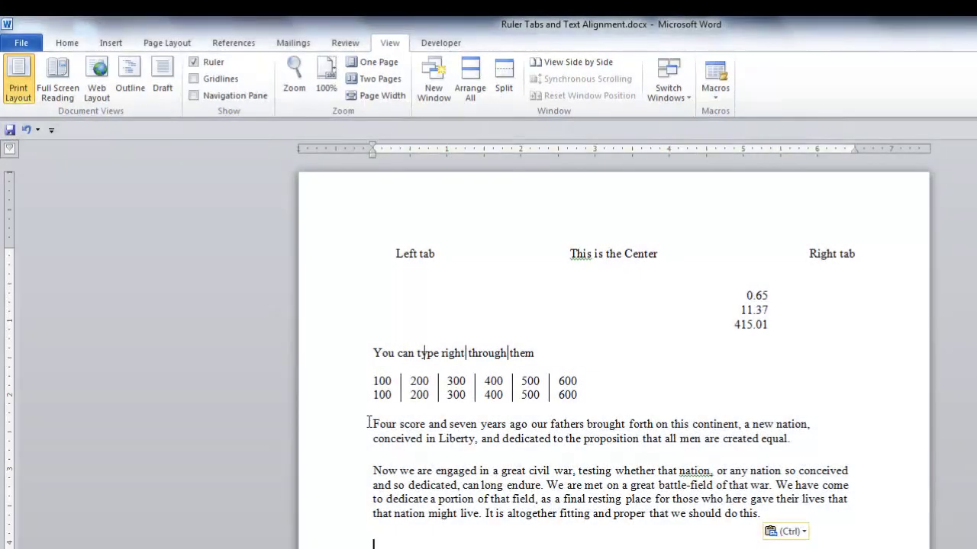
# Indent the first line of the 'Four score' paragraph using the First Line Indent marker
pyautogui.click(370, 423)
pyautogui.click(409, 149)
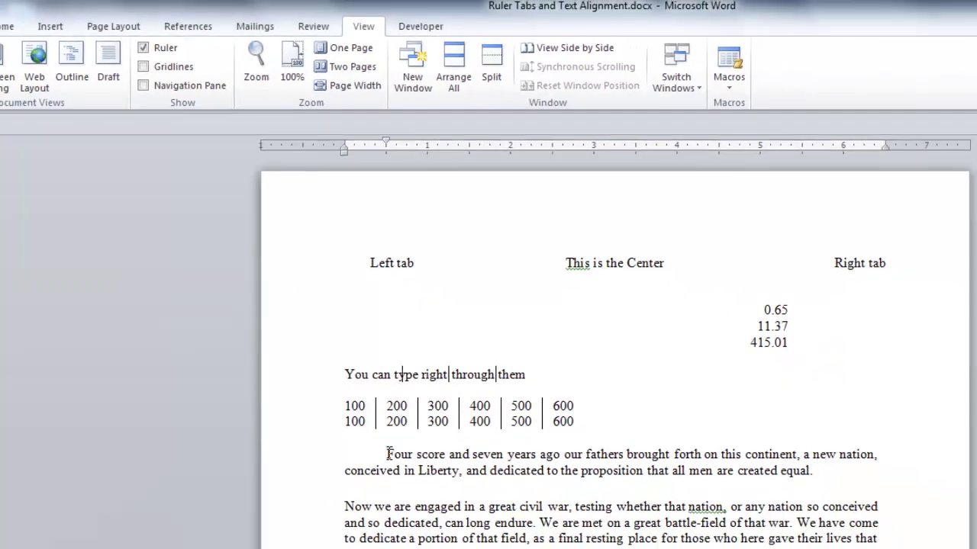
# Select the 'Four score' paragraph and drag the Hanging Indent marker to indent its wrapped lines
pyautogui.moveTo(327, 338); pyautogui.dragTo(653, 348)
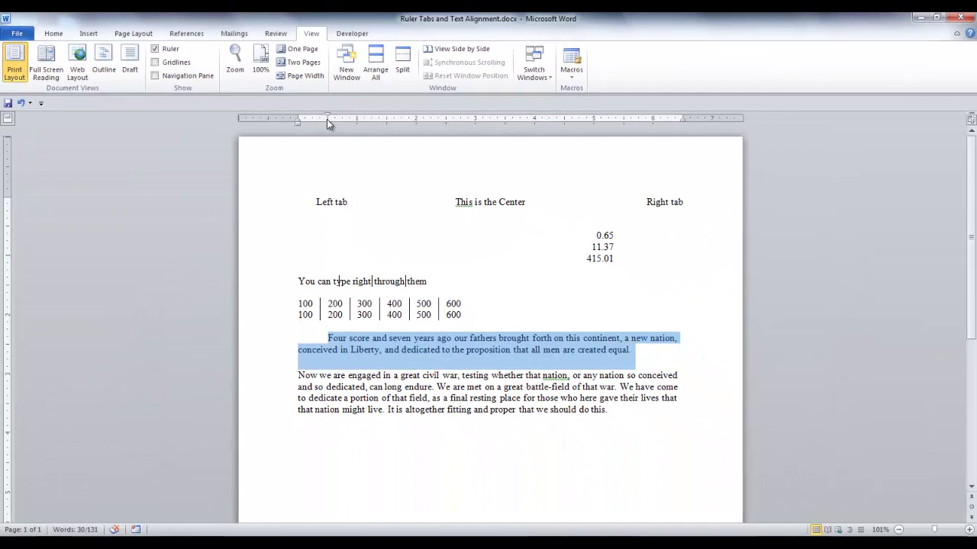
pyautogui.moveTo(328, 124); pyautogui.dragTo(313, 123)
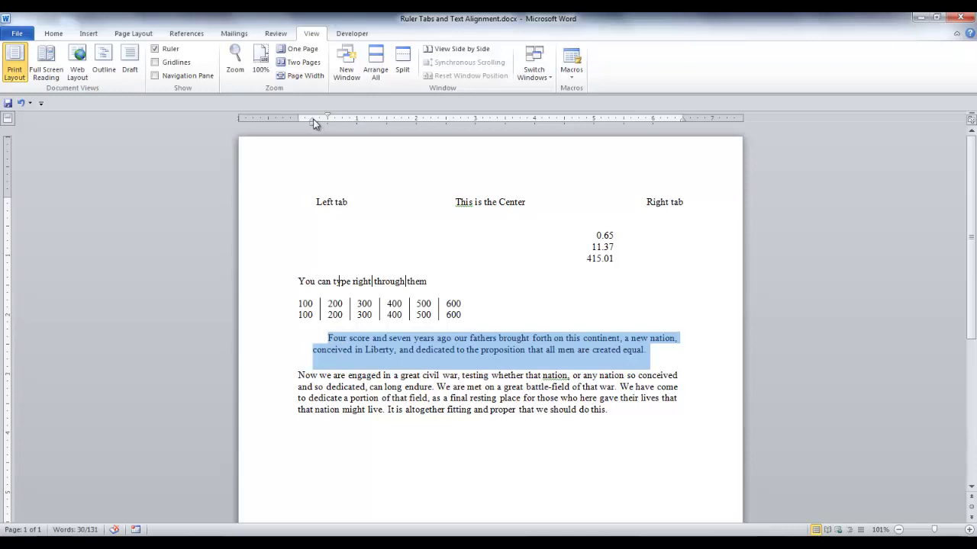
pyautogui.moveTo(315, 124)
pyautogui.mouseDown()
pyautogui.moveTo(351, 125)
pyautogui.moveTo(311, 124)
pyautogui.mouseUp()
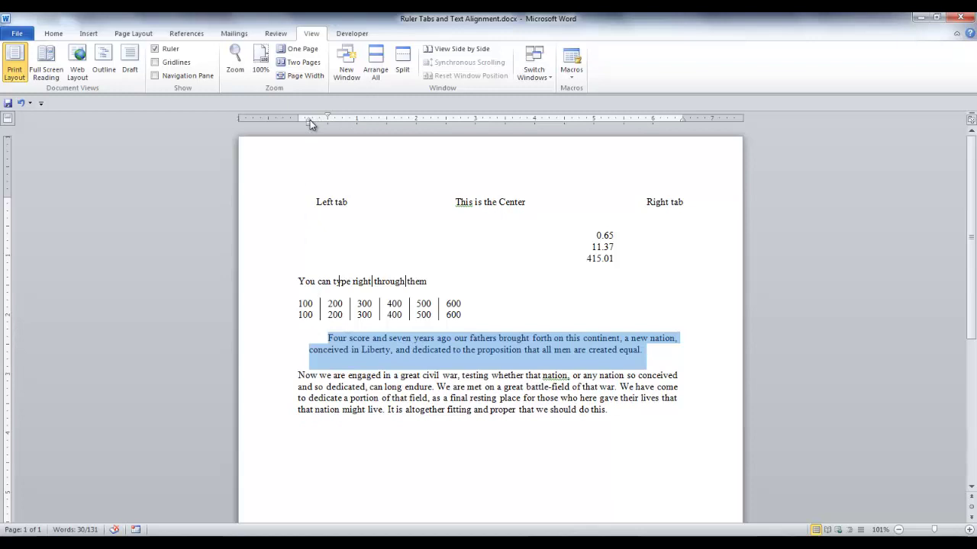
# Indent both paragraphs to 1 inch with the Left Indent marker, then return them to the margin
pyautogui.click(321, 338)
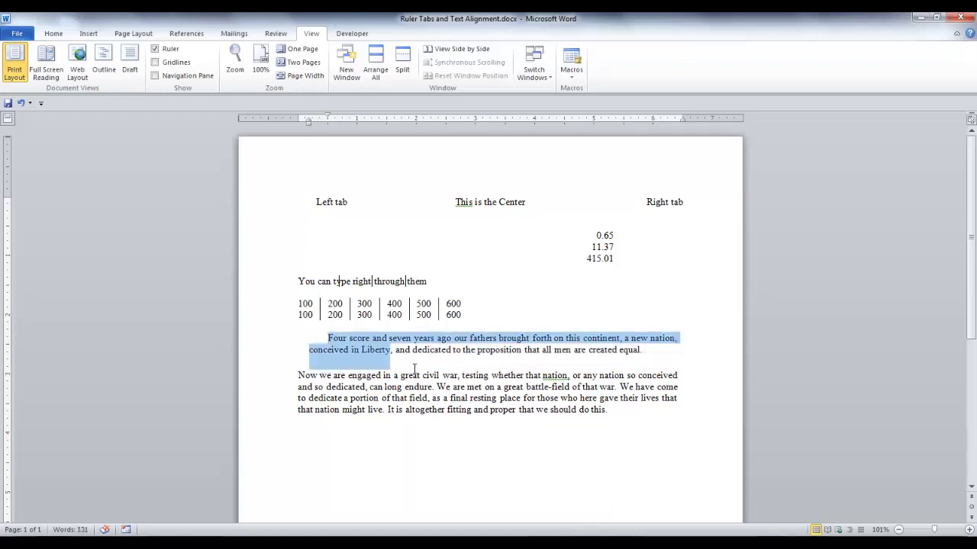
pyautogui.moveTo(321, 338); pyautogui.dragTo(654, 414)
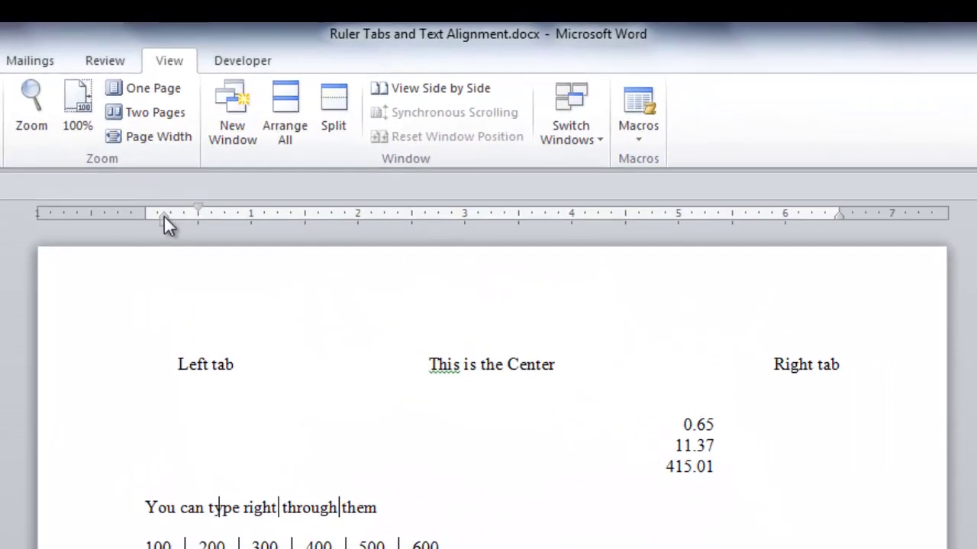
pyautogui.moveTo(309, 120); pyautogui.dragTo(332, 122)
pyautogui.moveTo(206, 219); pyautogui.dragTo(198, 221)
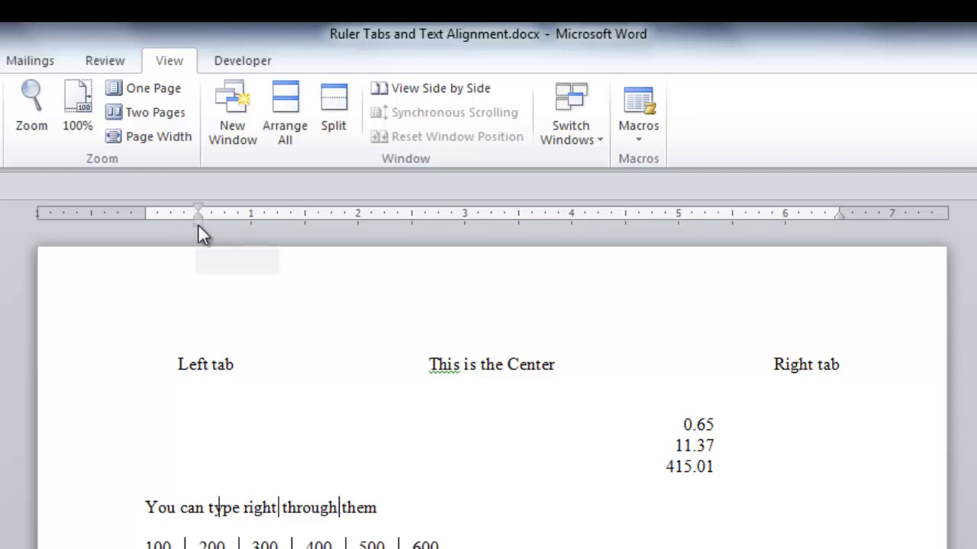
pyautogui.moveTo(199, 223); pyautogui.dragTo(199, 222)
pyautogui.moveTo(274, 225); pyautogui.dragTo(274, 227)
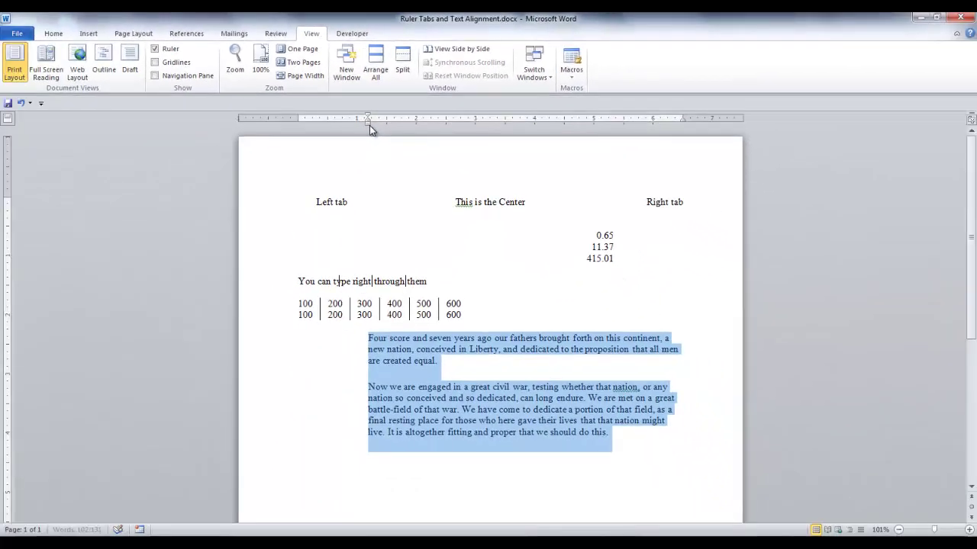
pyautogui.moveTo(369, 125); pyautogui.dragTo(316, 122)
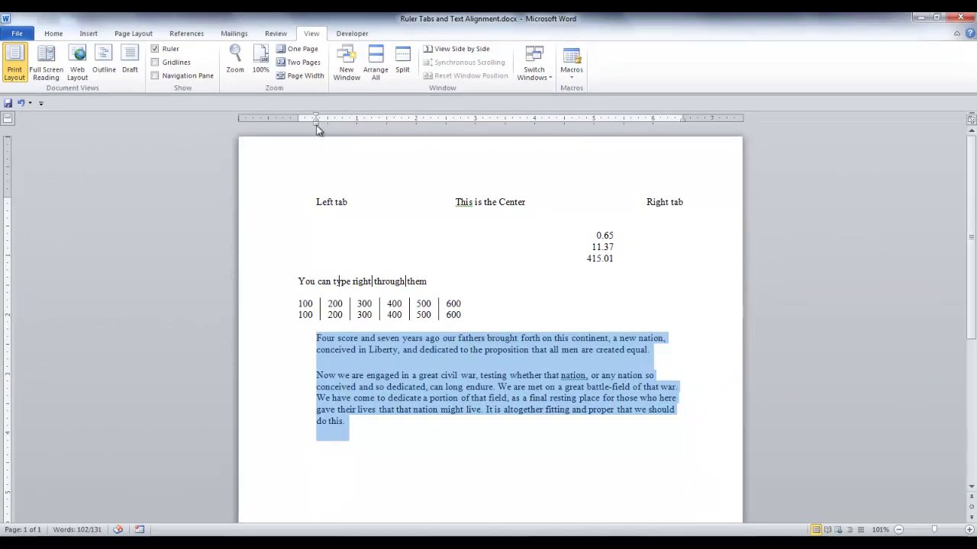
pyautogui.moveTo(317, 125); pyautogui.dragTo(299, 126)
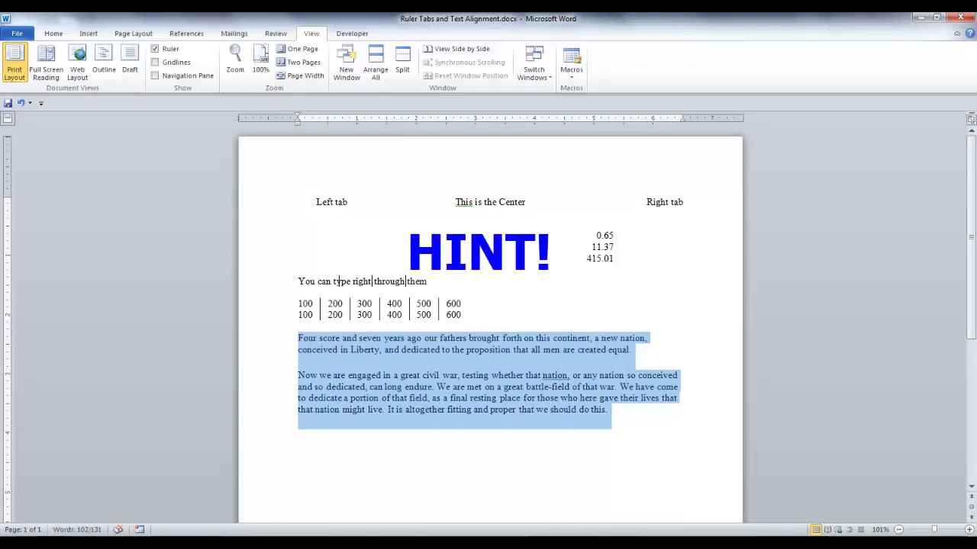
# Demonstrate margin-click selection of a line, a paragraph and the whole document, then deselect
pyautogui.click(275, 387)
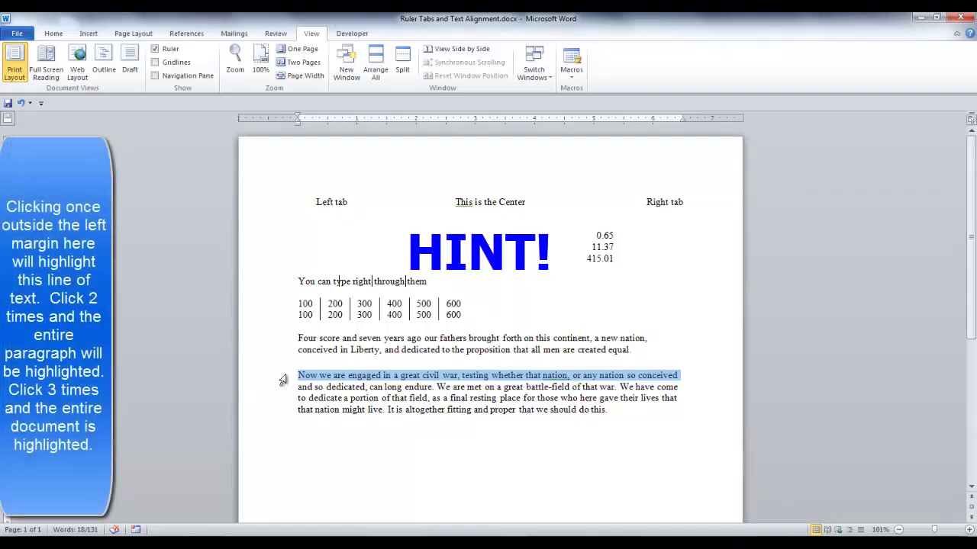
pyautogui.doubleClick(282, 380)
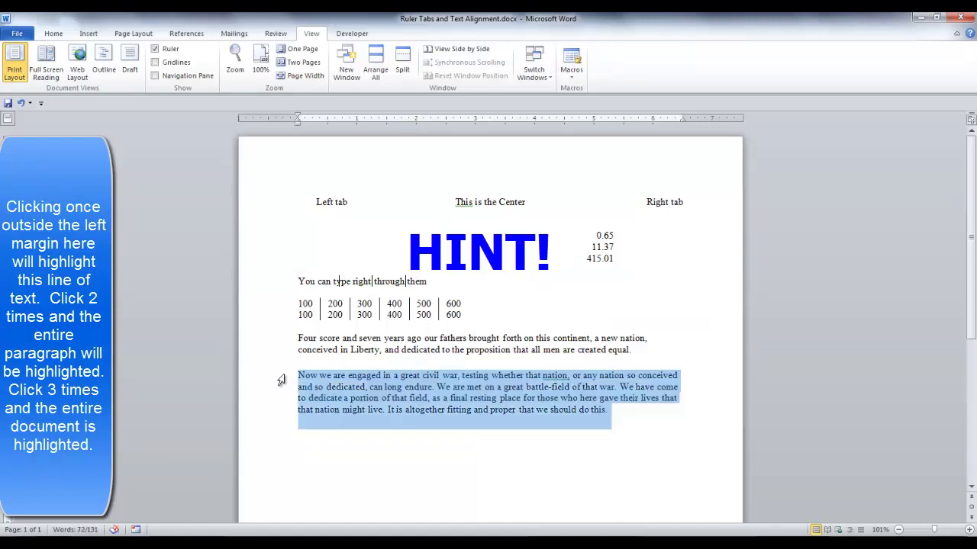
pyautogui.tripleClick(214, 376)
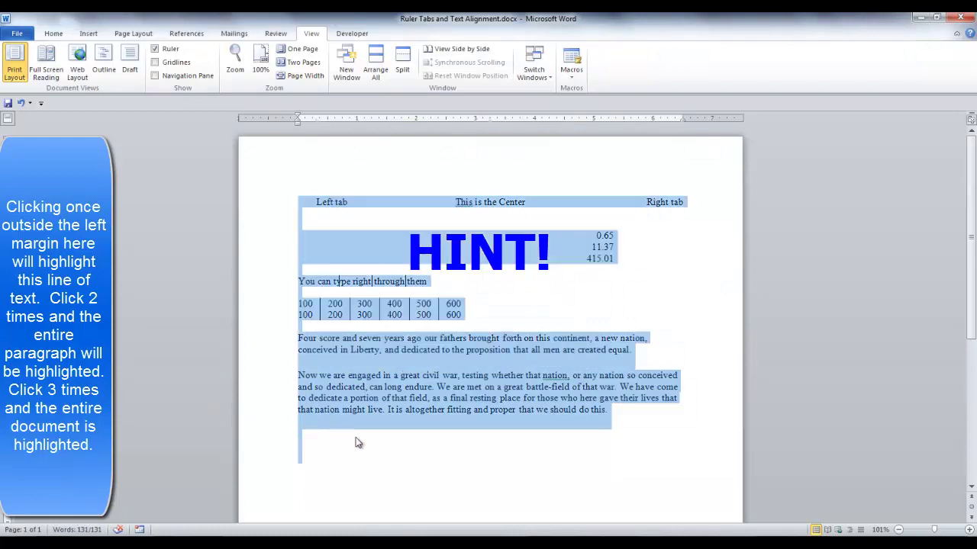
pyautogui.click(768, 395)
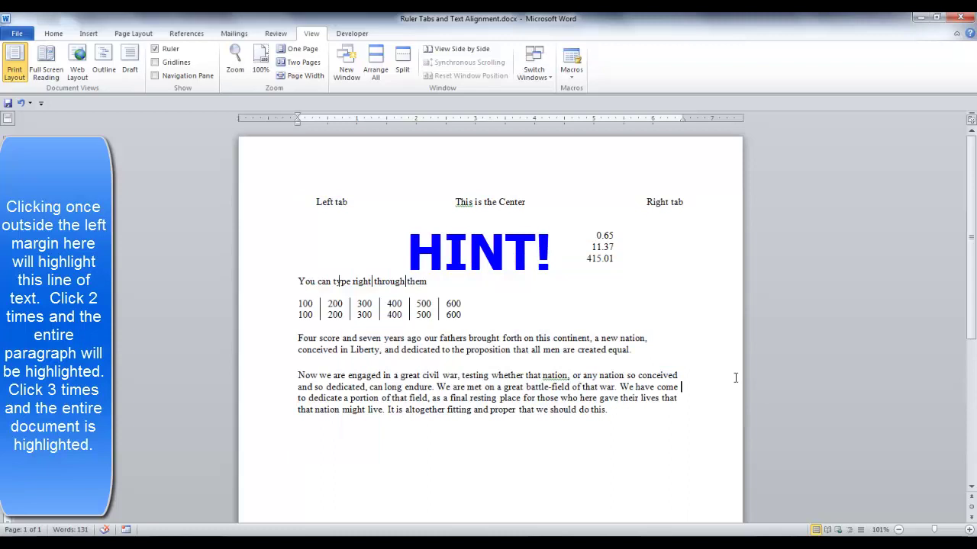
# Select a word and then the last paragraph, and add an empty line after 'we should do this.'
pyautogui.doubleClick(728, 371)
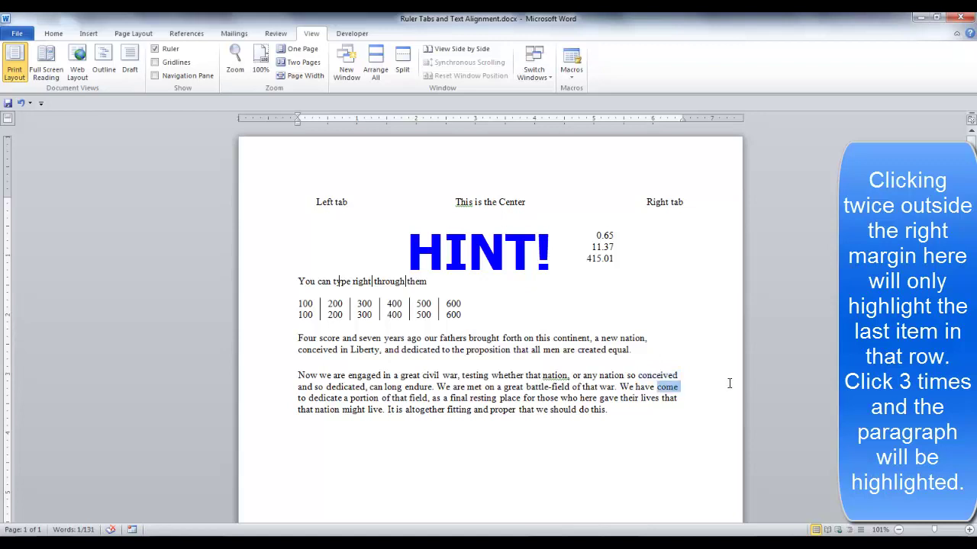
pyautogui.tripleClick(728, 383)
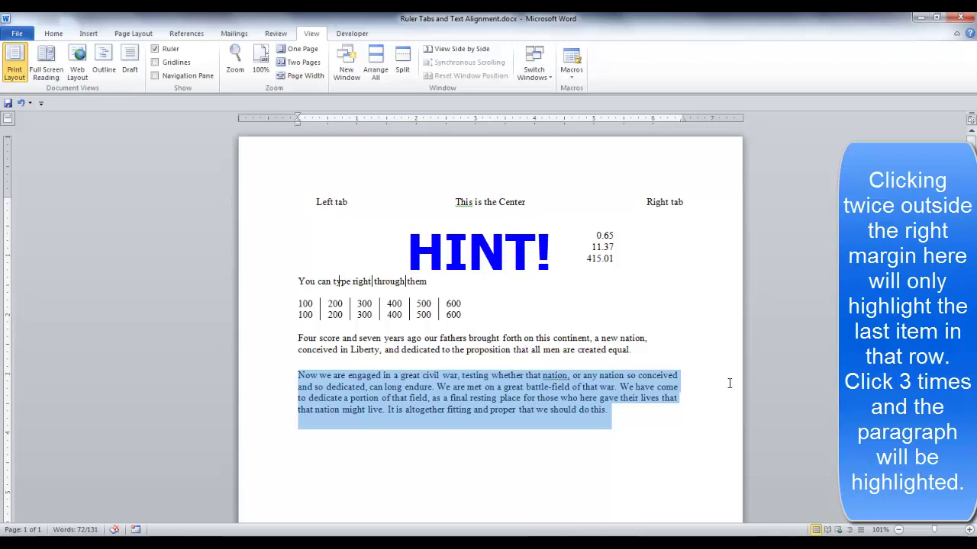
pyautogui.click(655, 428)
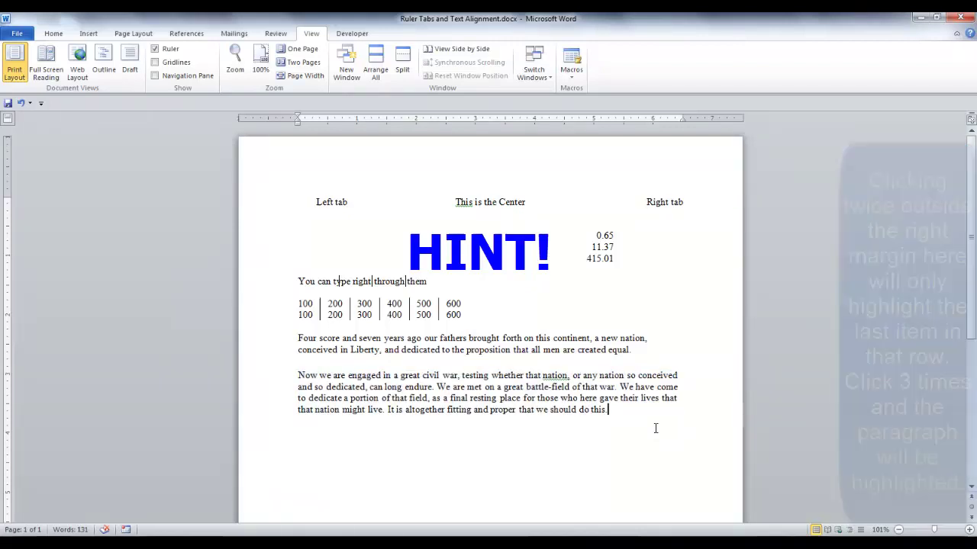
pyautogui.press('Return')
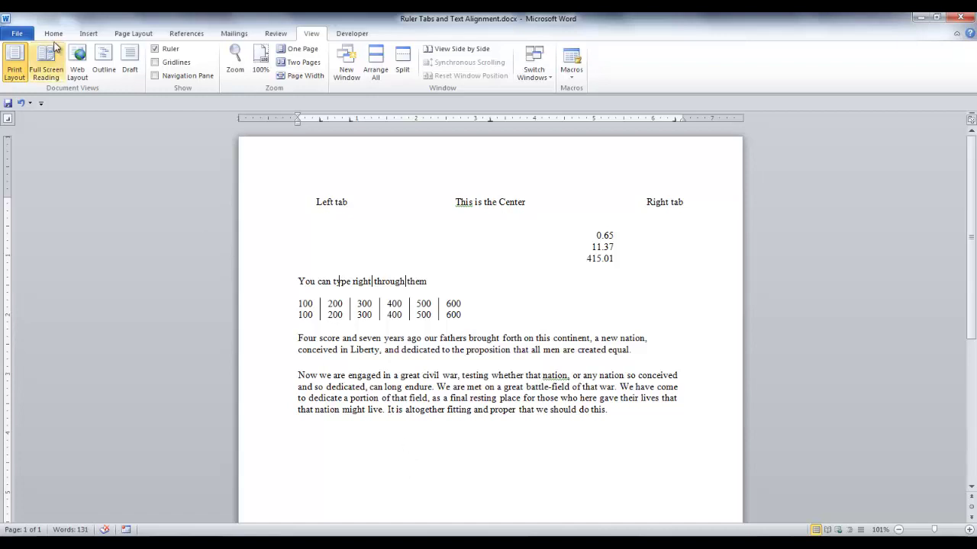
# Open the Tabs dialog from Home paragraph settings, showing stops at 0.38", 0.88", 3.25" and 6.38"
pyautogui.click(54, 34)
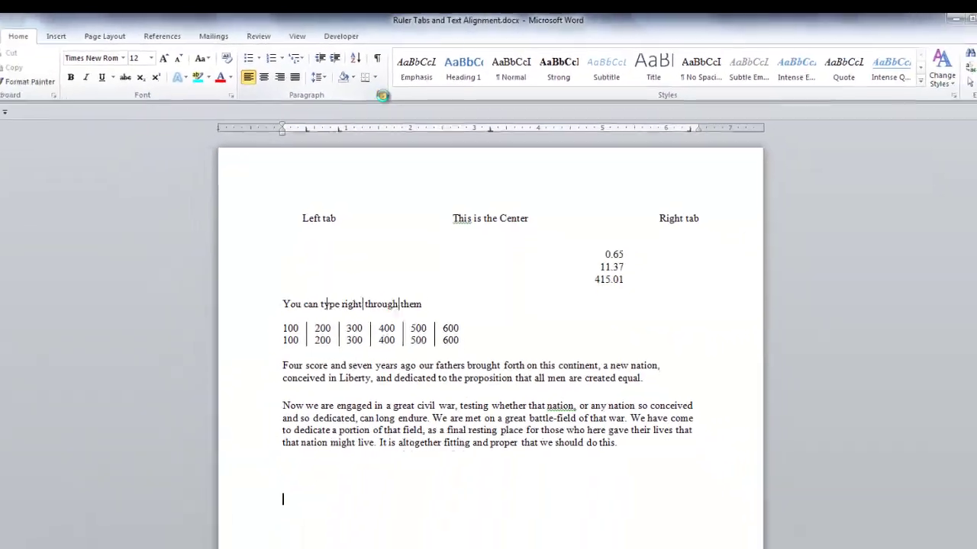
pyautogui.click(343, 131)
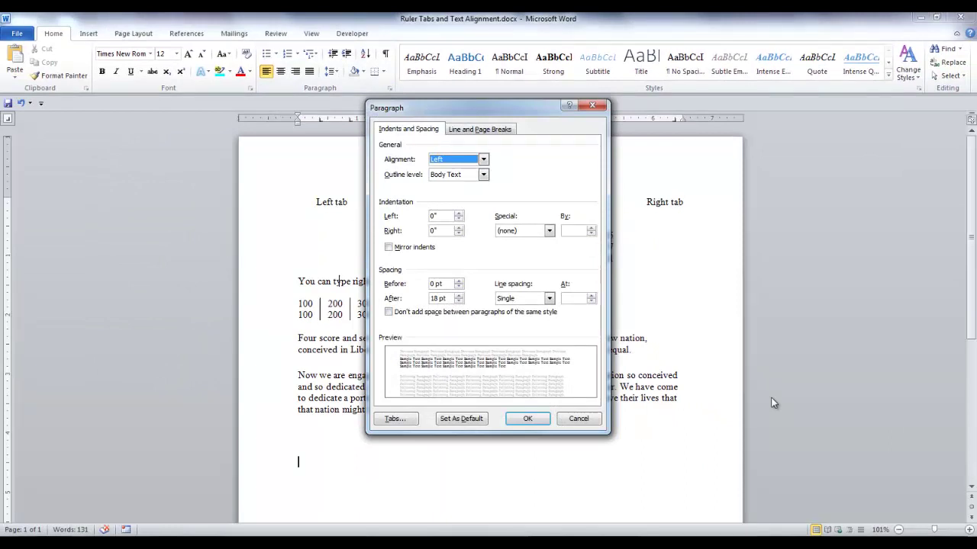
pyautogui.click(395, 420)
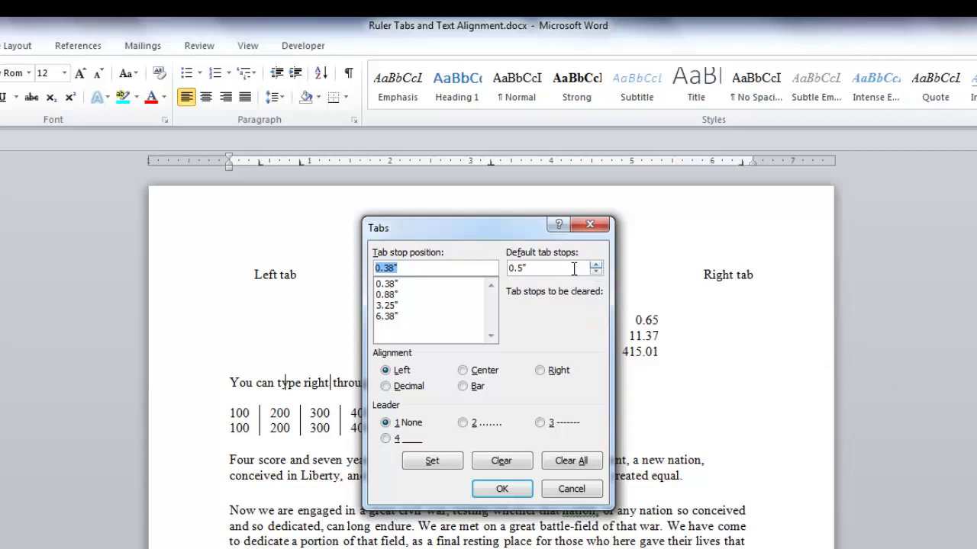
# Set default tab stops to 1, clear the 6.38" stop, then clear all existing tab stops
pyautogui.moveTo(534, 268); pyautogui.dragTo(501, 266)
pyautogui.write('1')
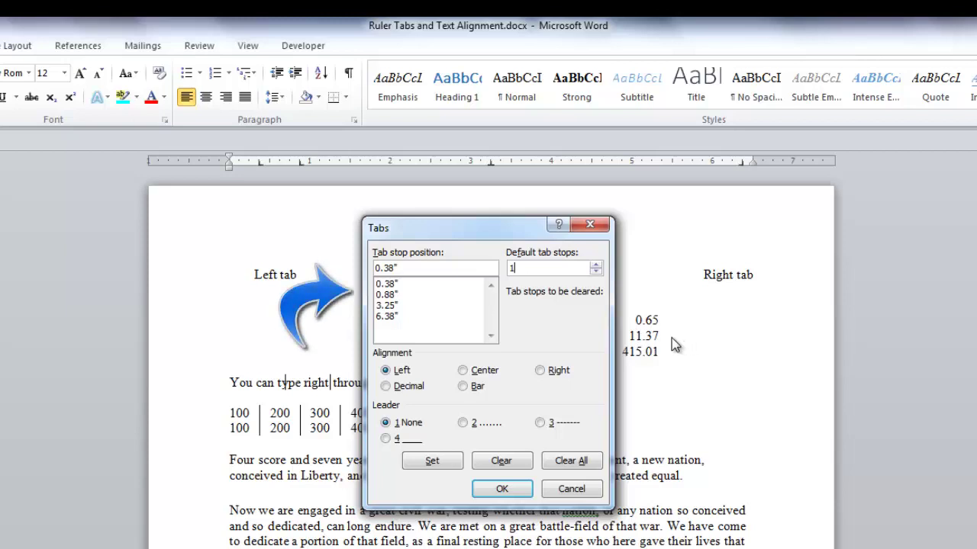
pyautogui.click(386, 284)
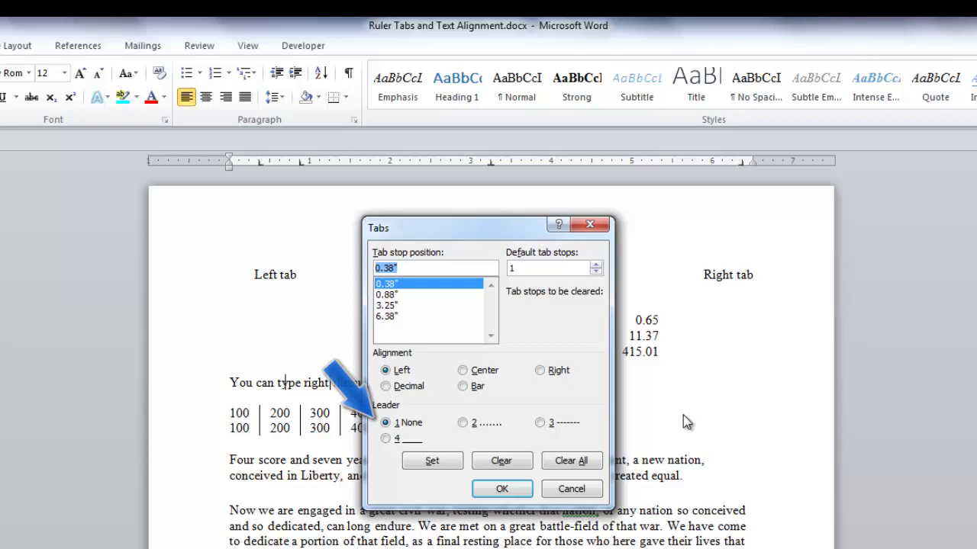
pyautogui.click(390, 319)
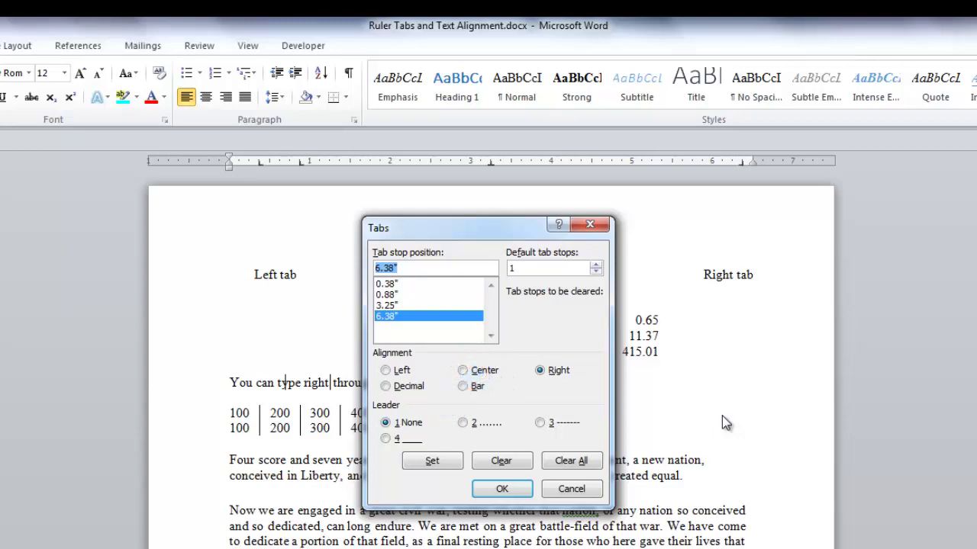
pyautogui.click(505, 463)
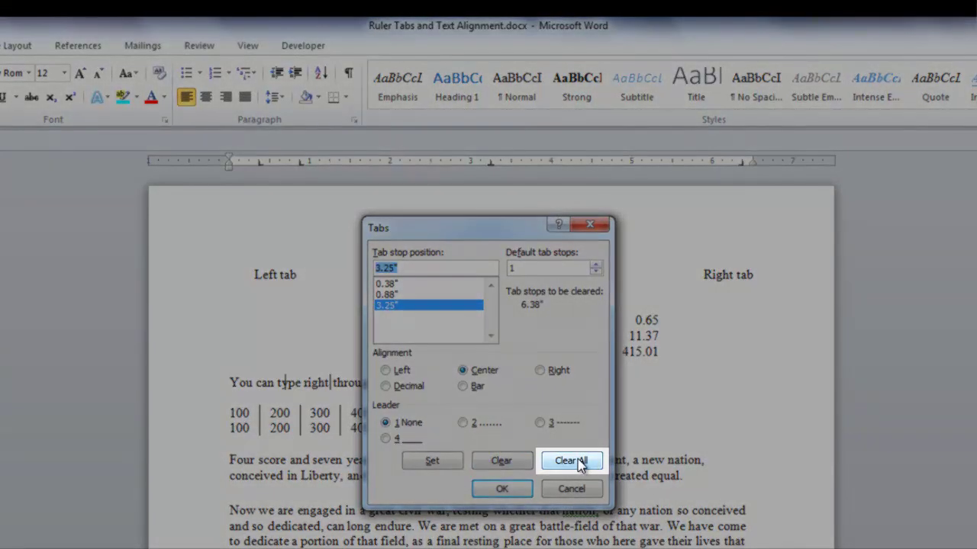
pyautogui.click(574, 461)
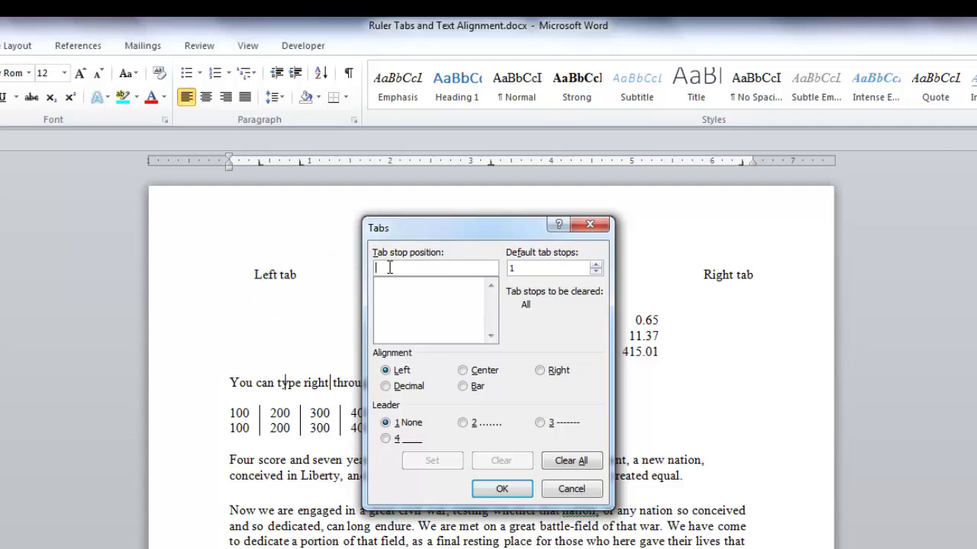
# Add a left tab at 0.78" and a right tab at 6.5" with dotted leader 2, then apply
pyautogui.write('.78')
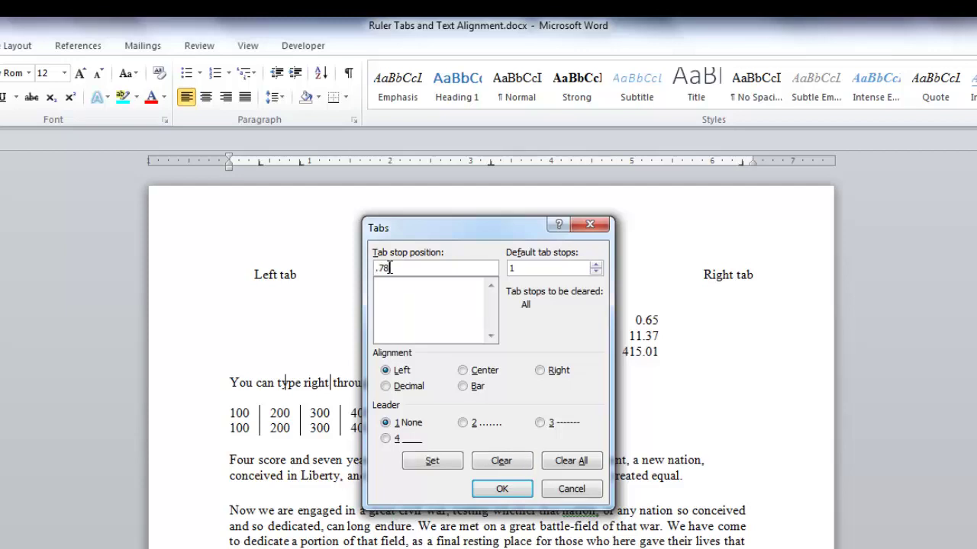
pyautogui.click(432, 467)
pyautogui.write('6.5')
pyautogui.click(541, 370)
pyautogui.click(463, 424)
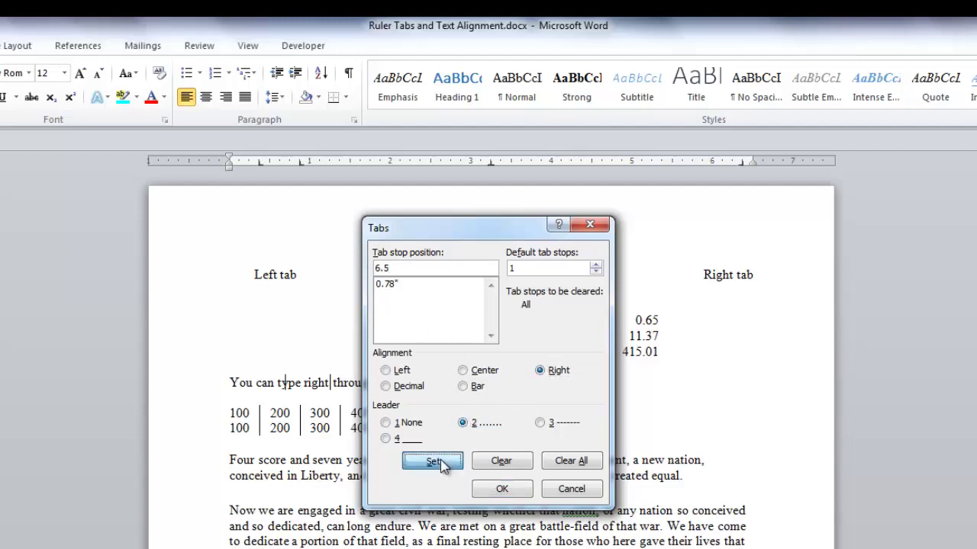
pyautogui.click(440, 462)
pyautogui.click(510, 493)
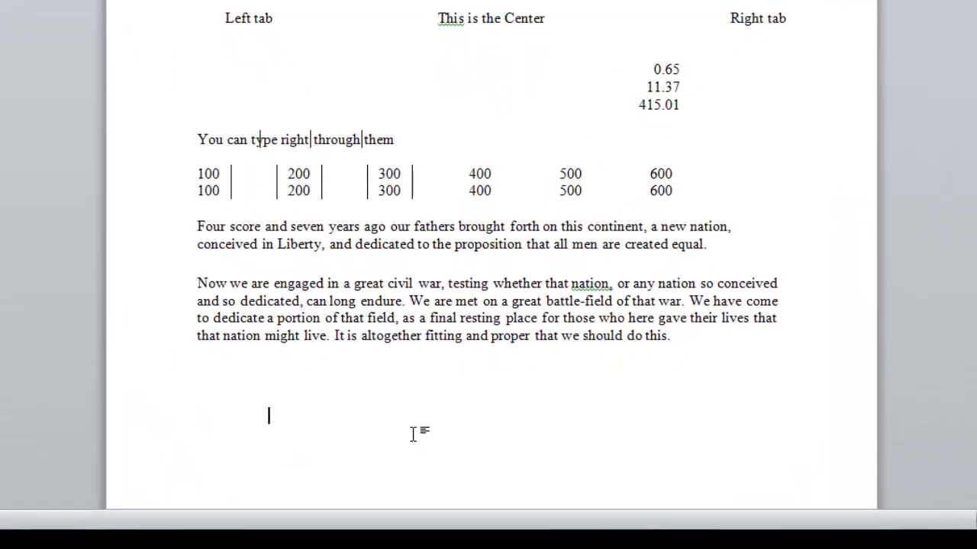
# Type the member's name, tab across the dotted leader, and type 'Committee member'
pyautogui.write('L')
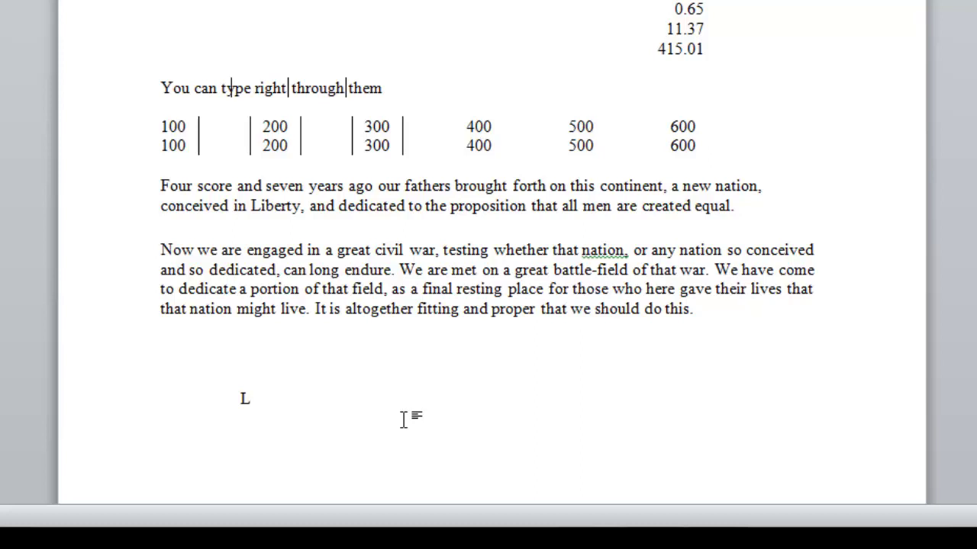
pyautogui.write('ili Peterso')
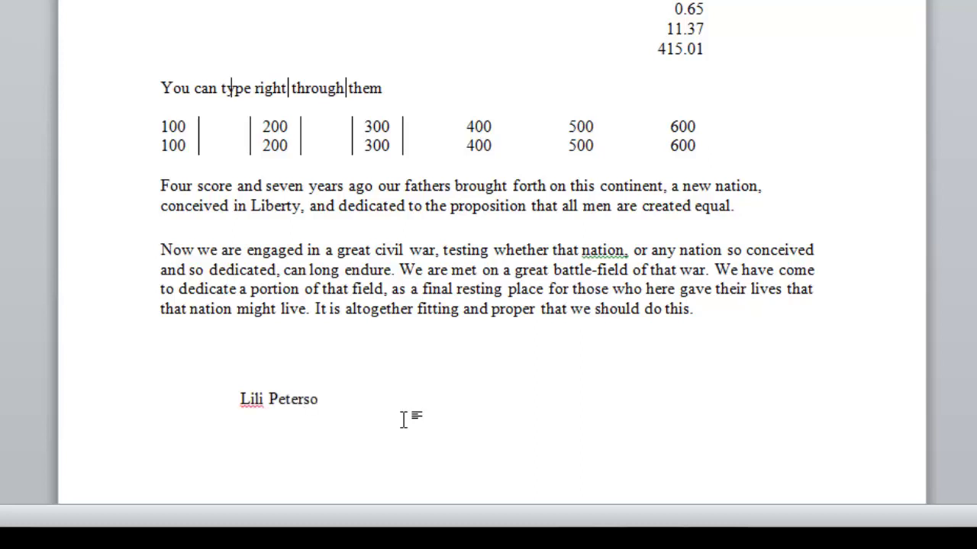
pyautogui.write('n')
pyautogui.press('Tab')
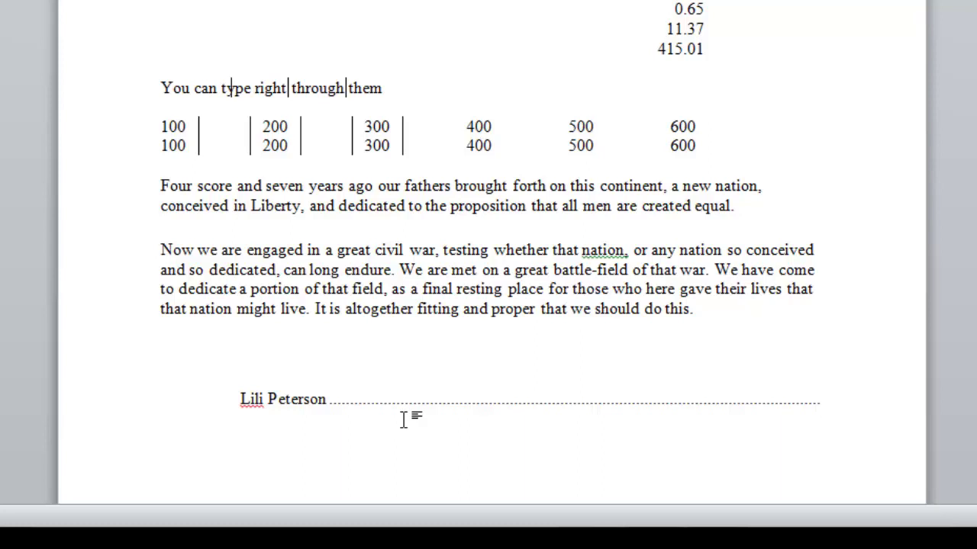
pyautogui.write('Committ')
pyautogui.write('ee member')
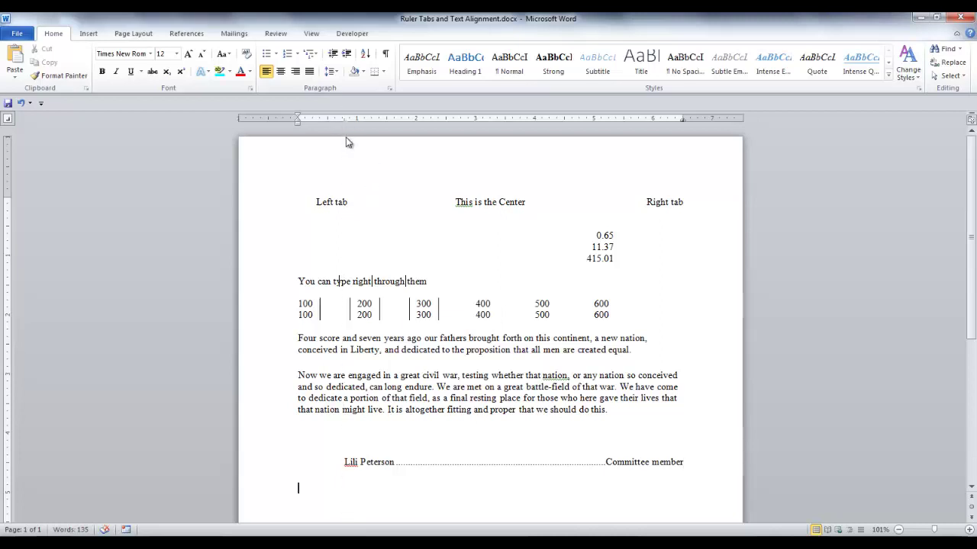
pyautogui.click(682, 120)
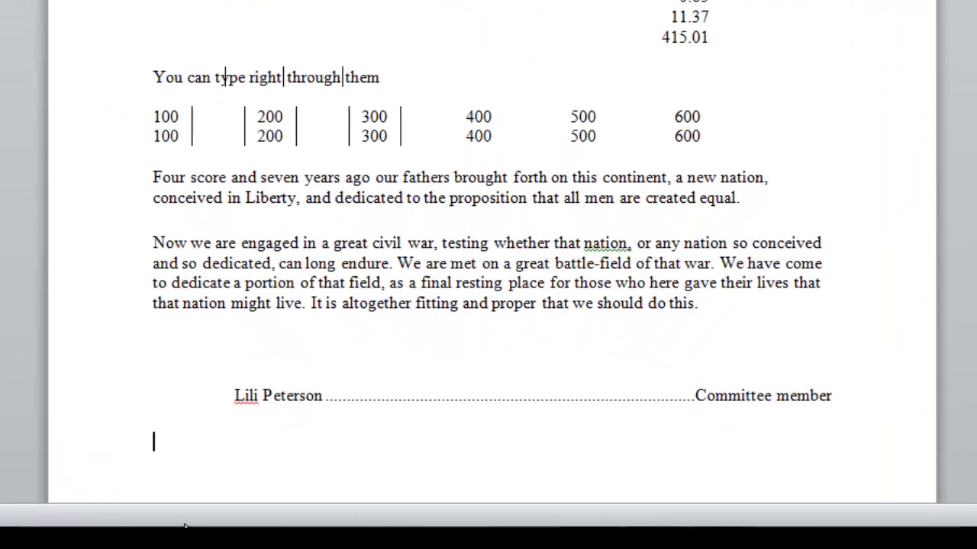
pyautogui.press('Tab')
pyautogui.press('Tab')
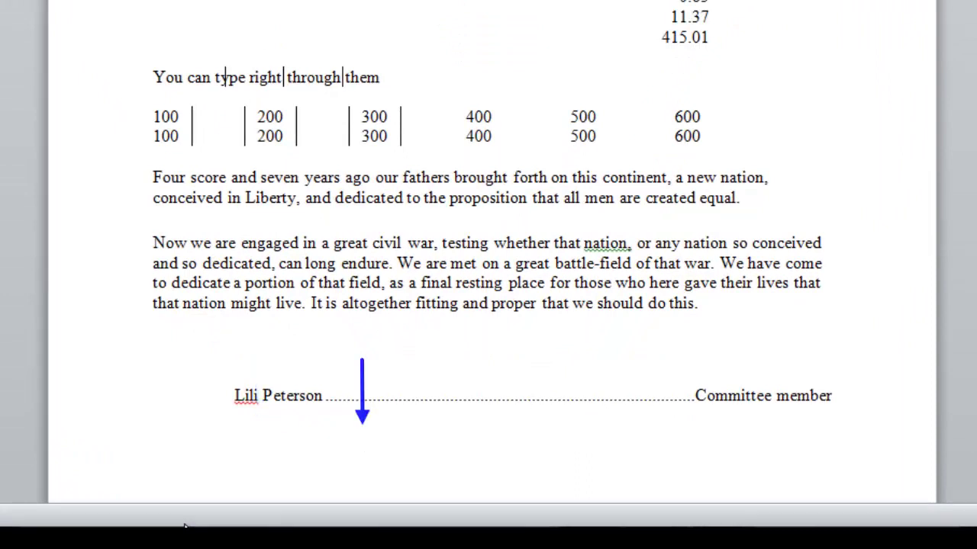
pyautogui.press('Tab')
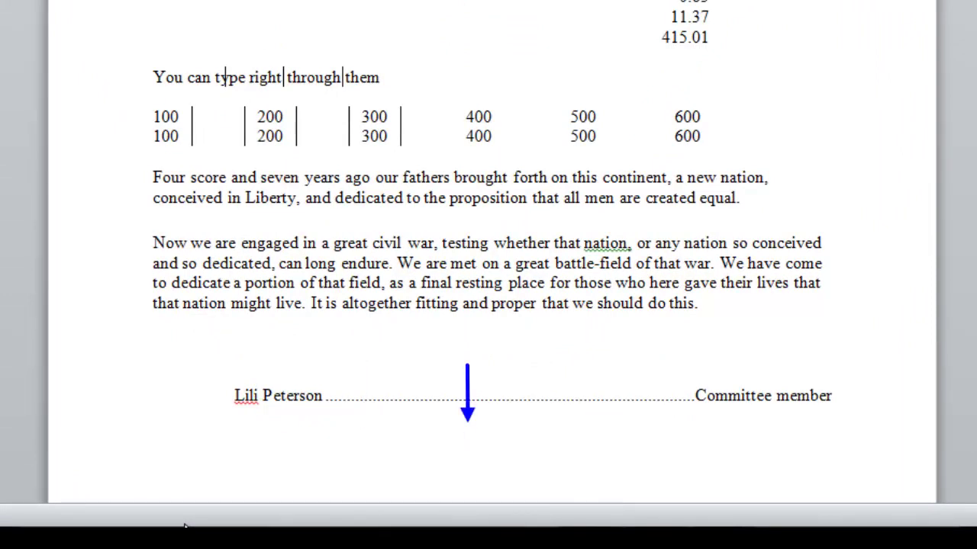
pyautogui.press('Tab')
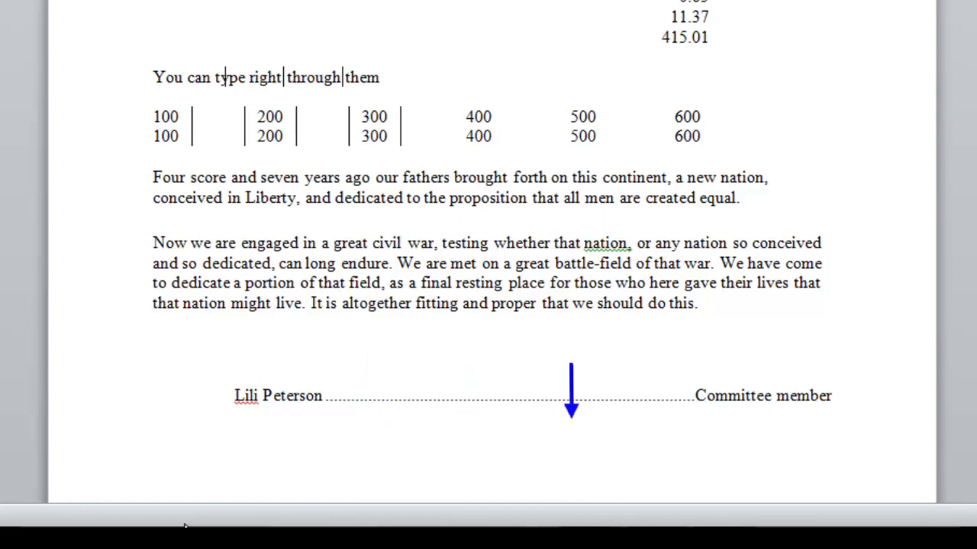